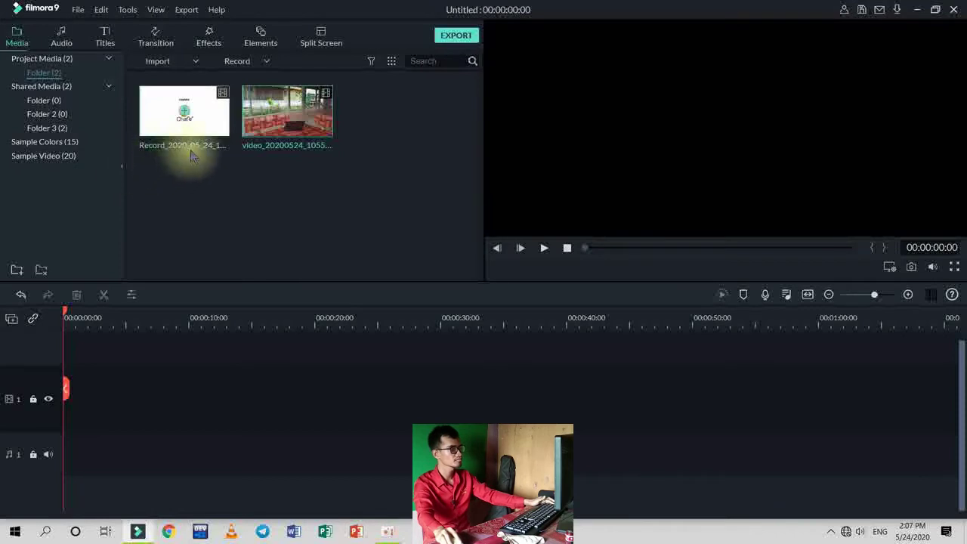
Place the video_20200524 camera clip at the start of video track 1 and match the project settings to 1280 x 720 30fps.
mouse_move(293, 155)
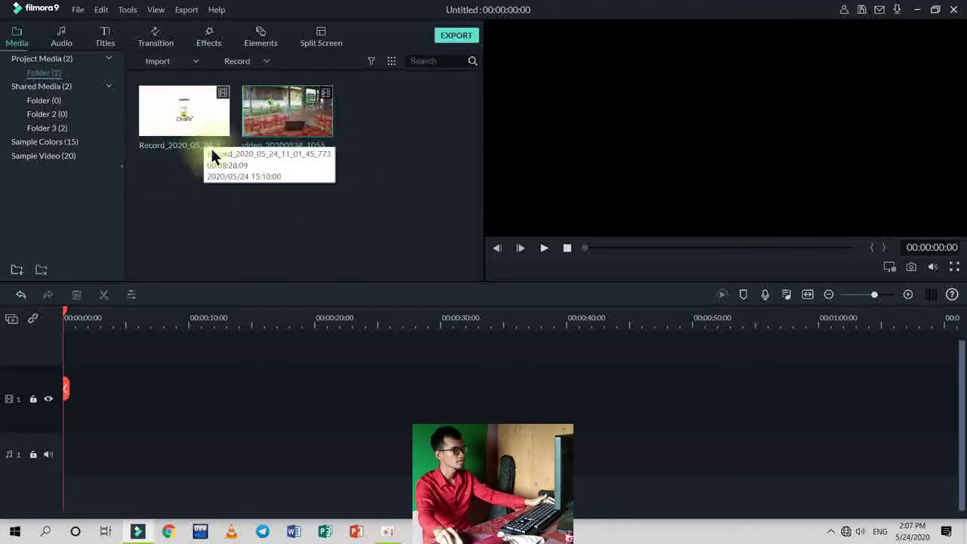
drag(277, 152, 170, 382)
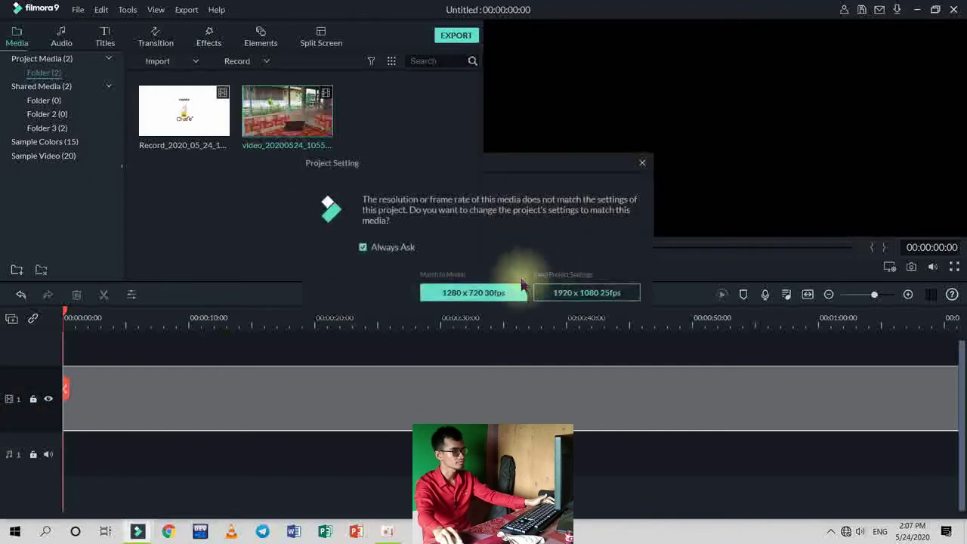
click(456, 292)
Play the camera clip up to 00:00:41:19 and set the system speaker volume to 66.
key(space)
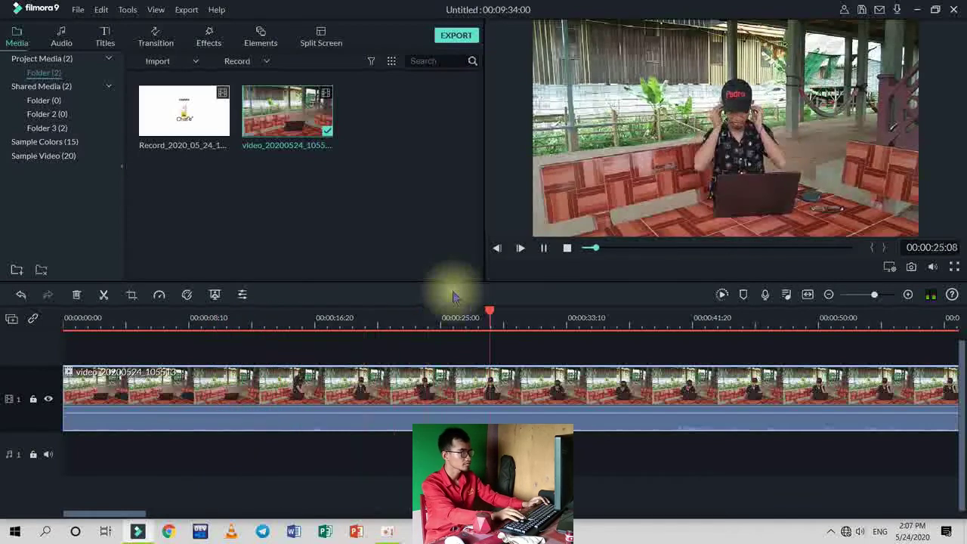
key(space)
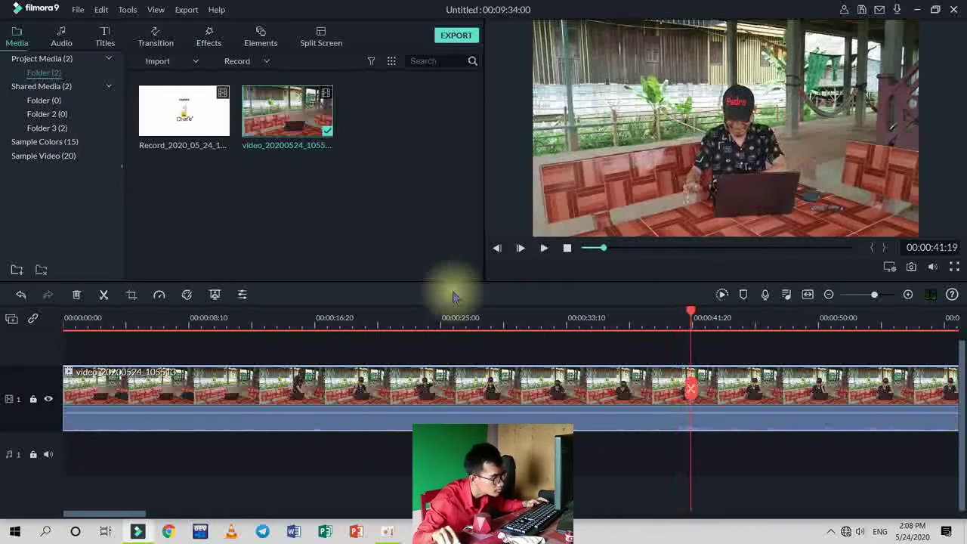
click(860, 531)
click(878, 503)
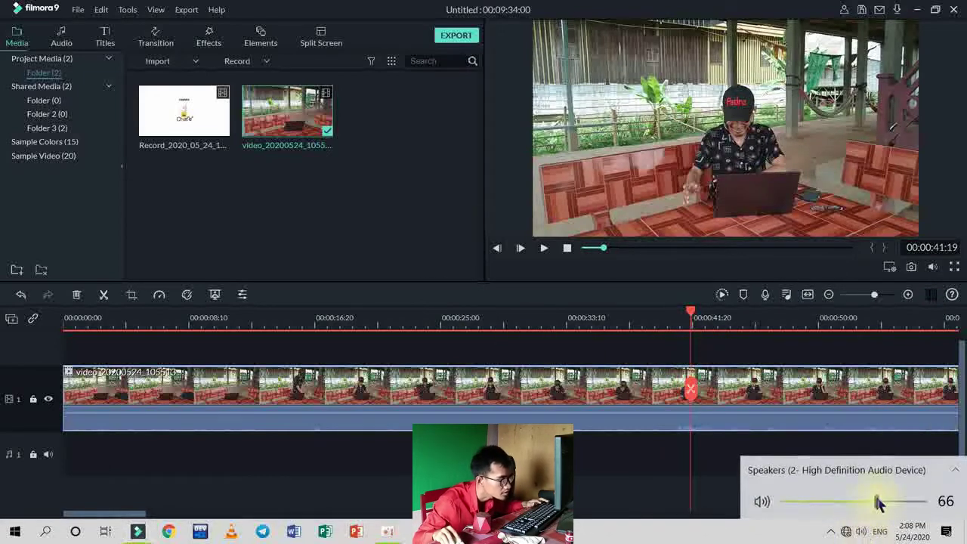
click(446, 338)
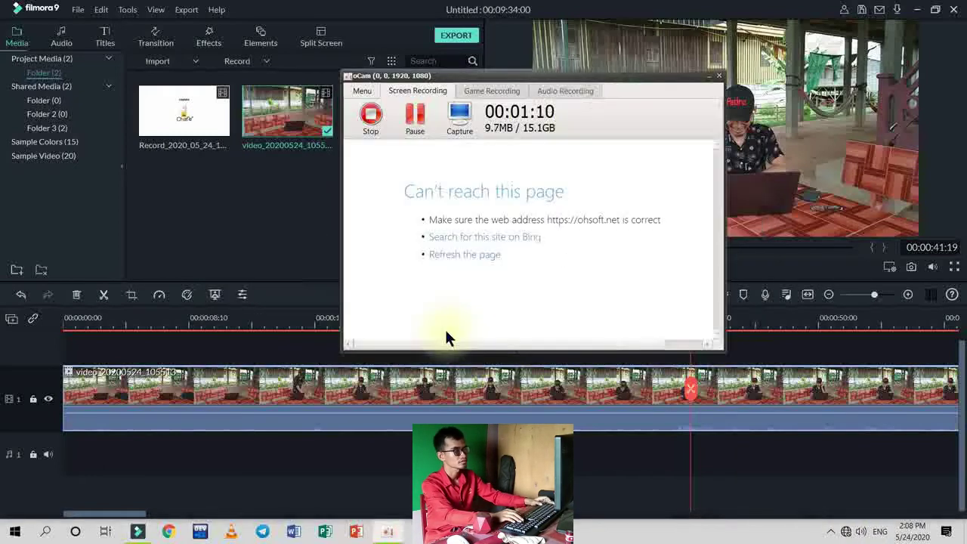
Find the cut point in the camera clip by stepping frame by frame and split the clip at 00:00:40:15.
key(Left)
key(Left)
key(Left)
key(Left)
key(Left)
key(Left)
key(Left)
key(Left)
key(space)
key(space)
key(Left)
key(Left)
key(Left)
key(Left)
key(Left)
key(Left)
key(Left)
key(Left)
key(space)
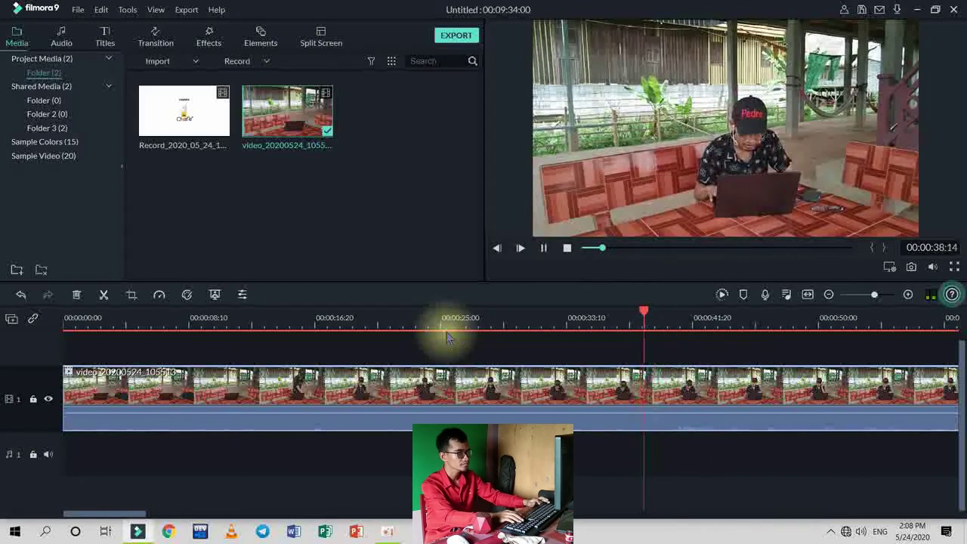
key(space)
key(Left)
key(Left)
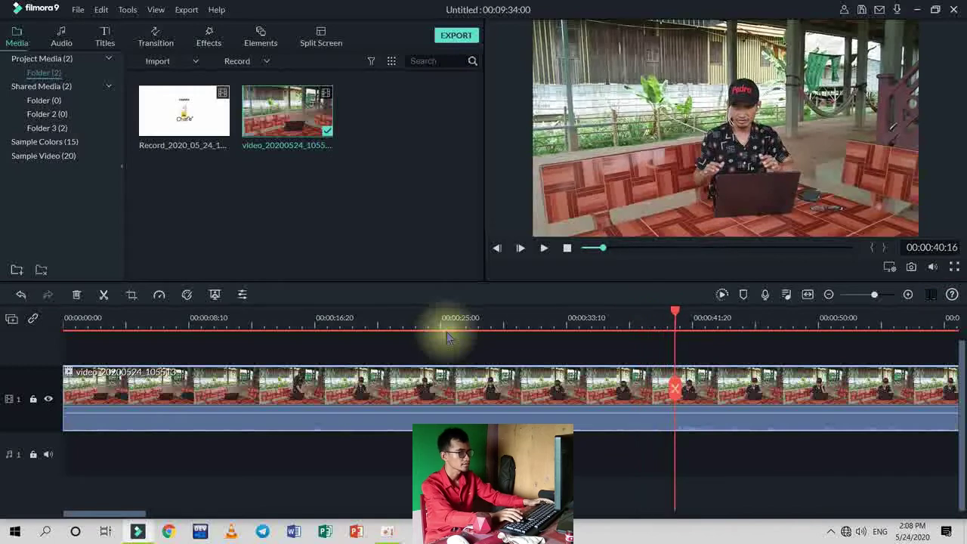
key(Right)
key(Left)
key(Left)
key(Left)
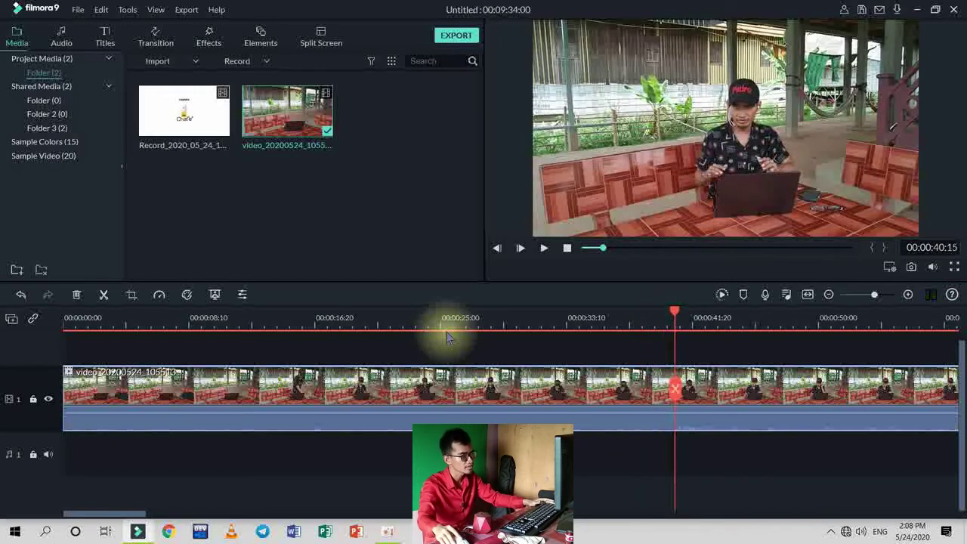
click(678, 393)
Delete the part of the camera clip before the split and play the beginning of the remaining footage.
key(Delete)
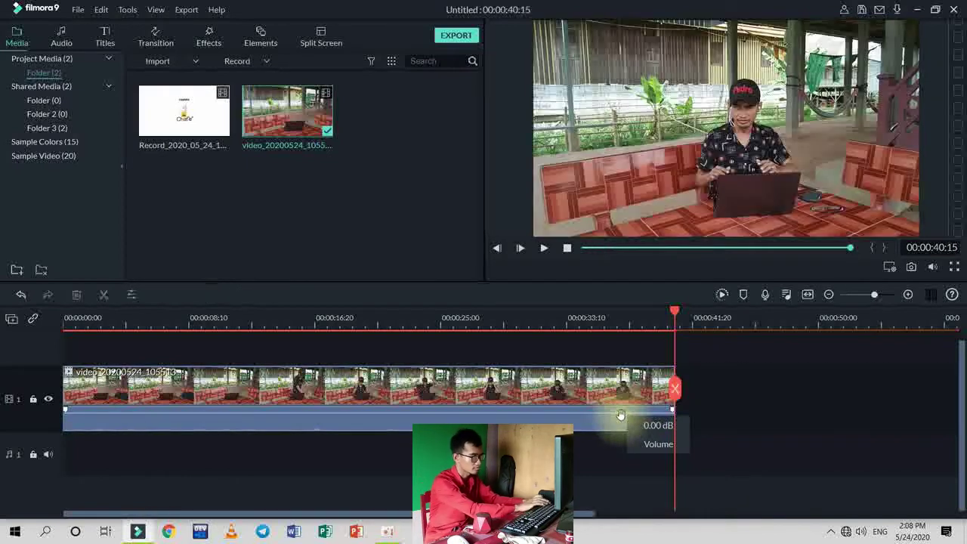
key(ctrl+z)
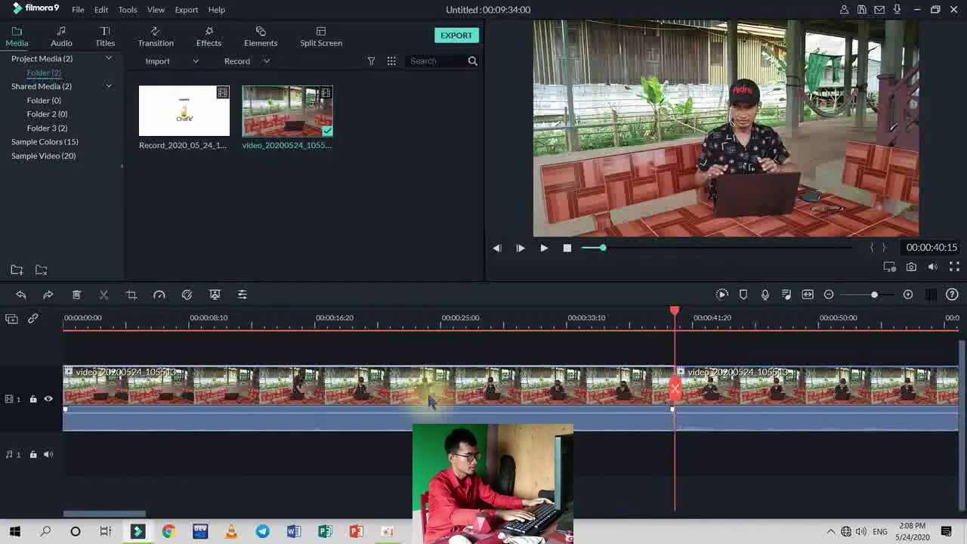
key(Delete)
key(space)
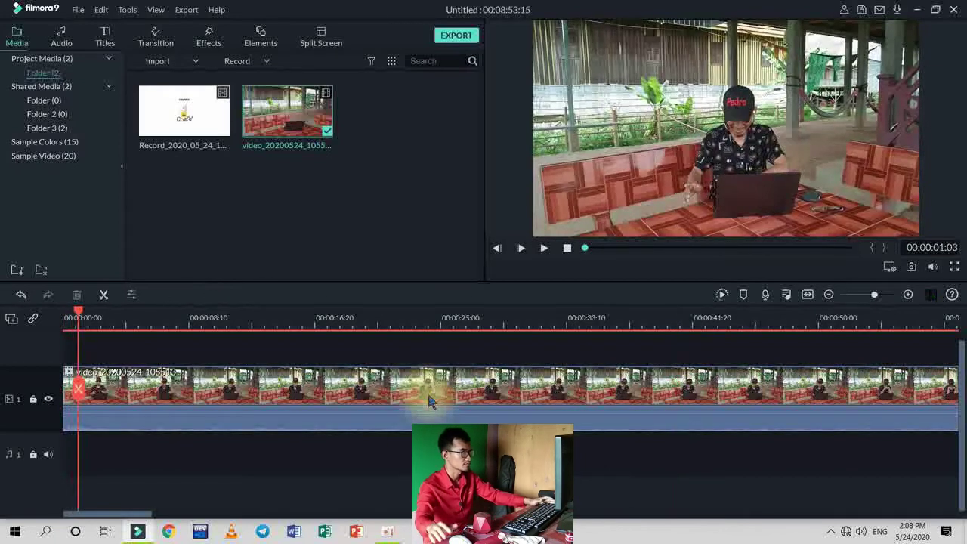
key(space)
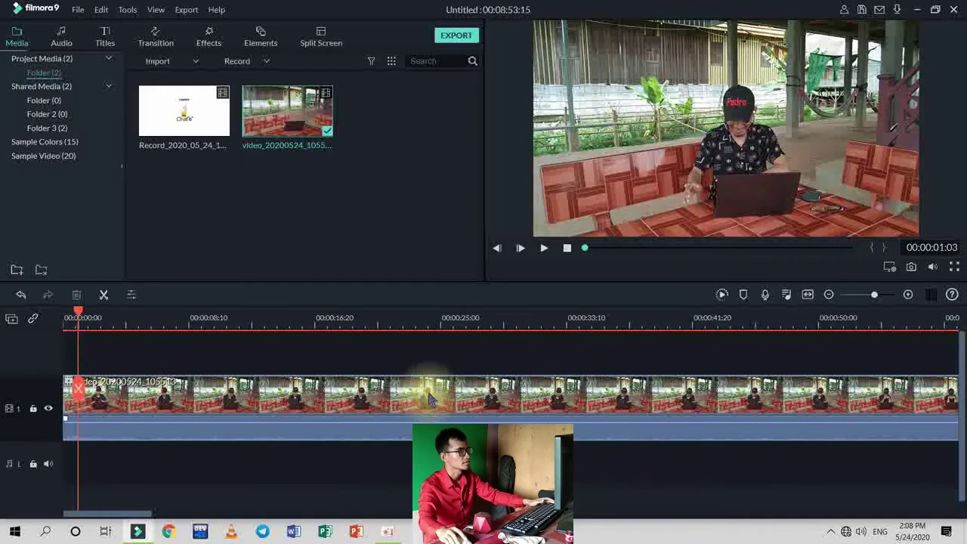
Preview the Record_2020_05_24 screen recording and place it at the start of video track 2 above the camera clip.
double_click(197, 140)
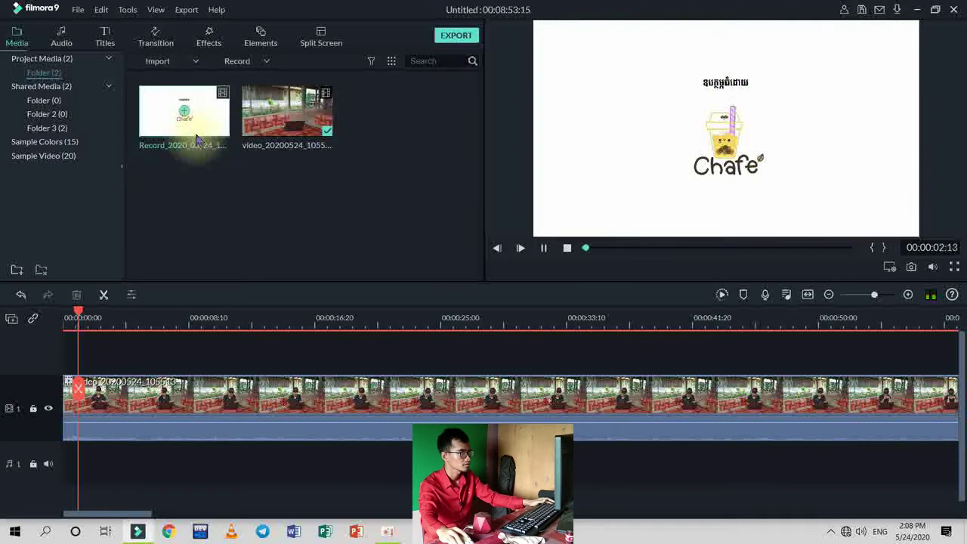
drag(196, 140, 3, 355)
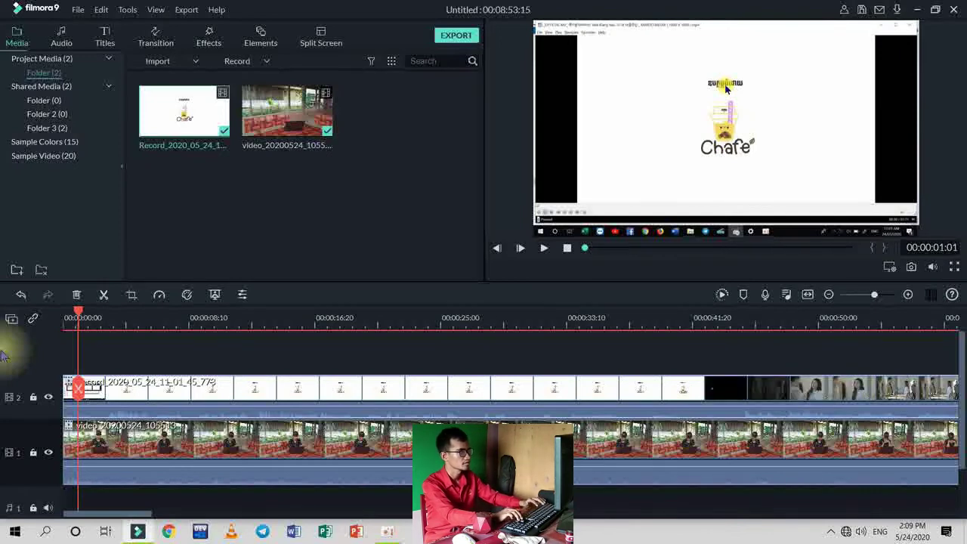
Split the screen recording at 00:00:03:00 and delete the part before the split.
key(space)
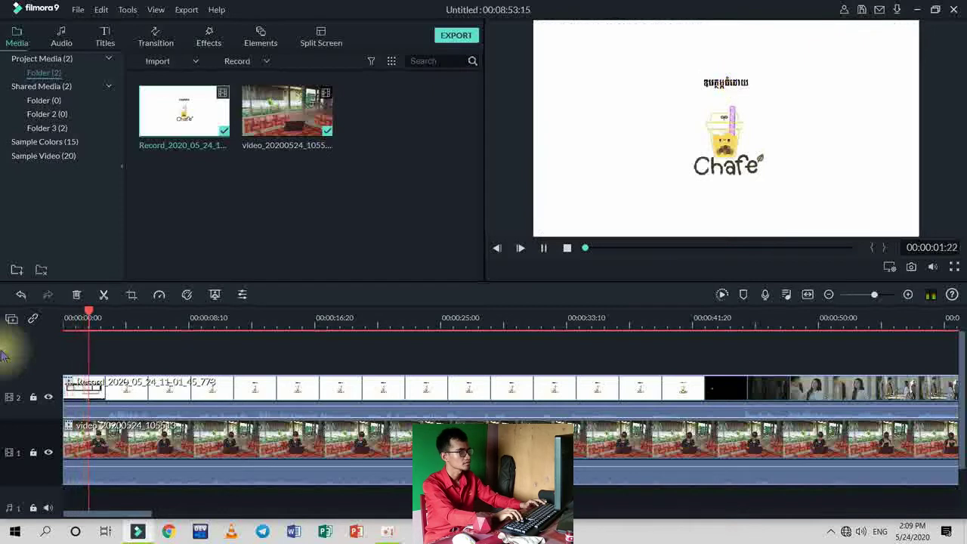
key(space)
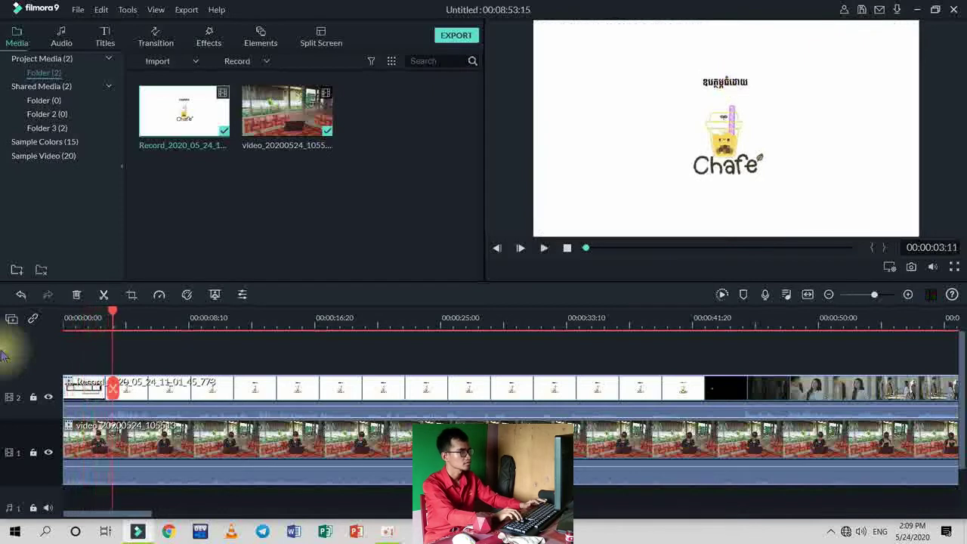
key(Left)
key(Left)
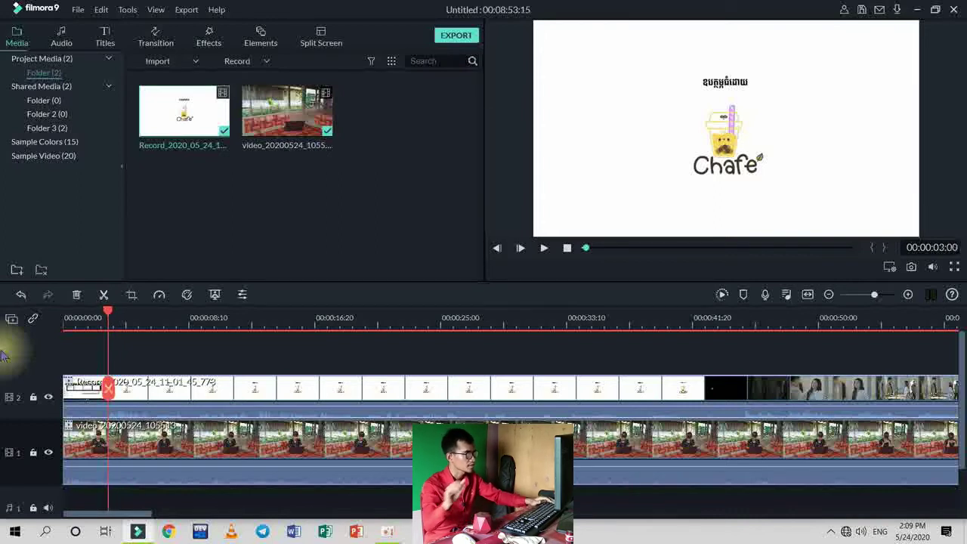
scroll(11, 363, down, 1)
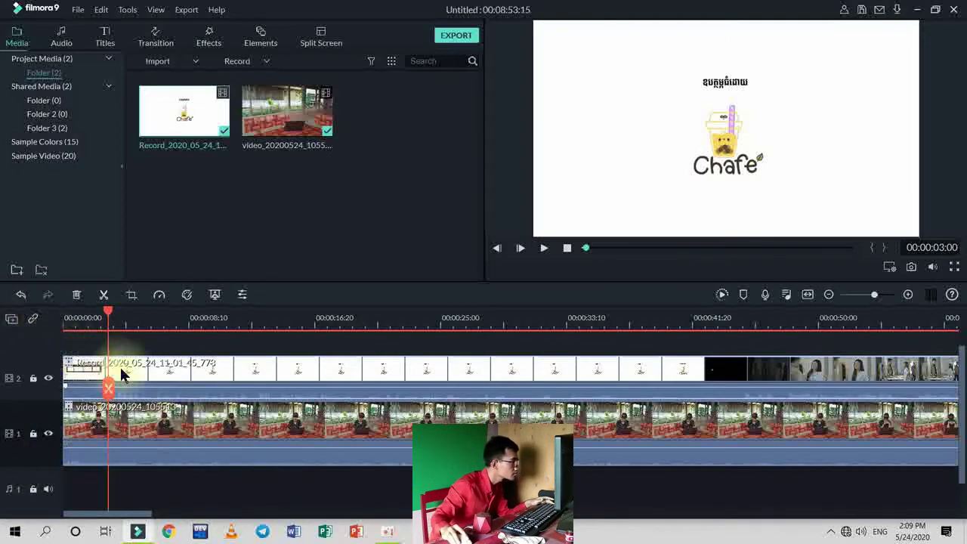
mouse_move(85, 385)
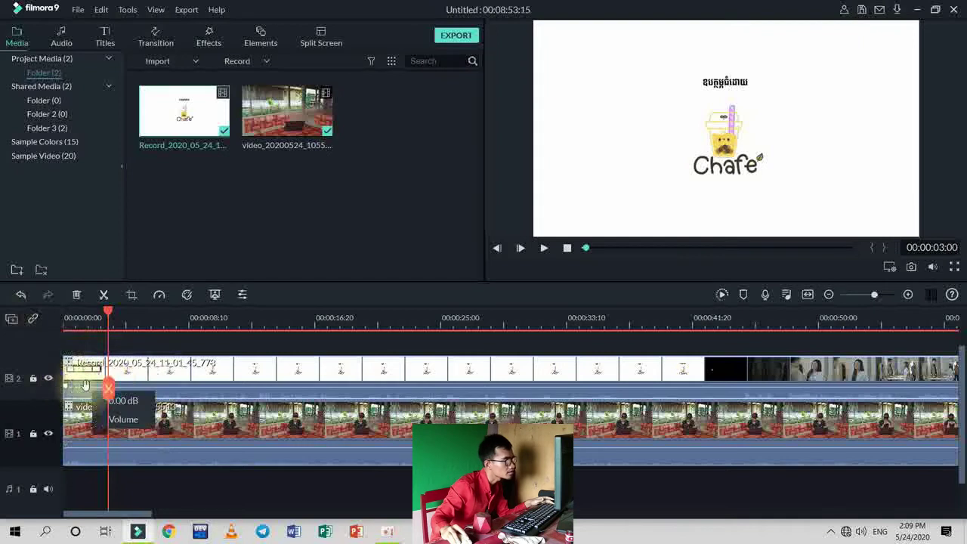
drag(86, 386, 110, 388)
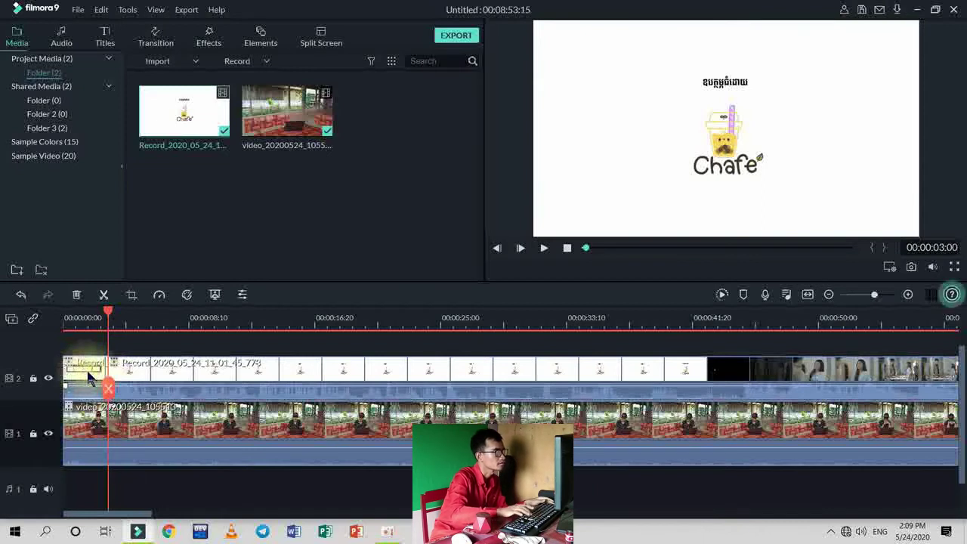
key(Delete)
Play the edit from the start and raise the screen recording's volume to 12.00 dB.
key(space)
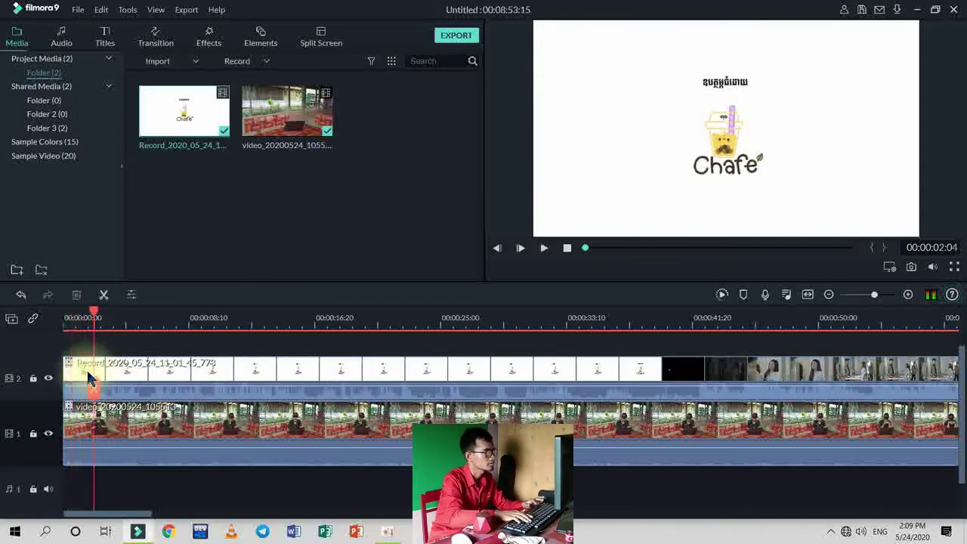
key(Home)
key(space)
drag(220, 408, 199, 388)
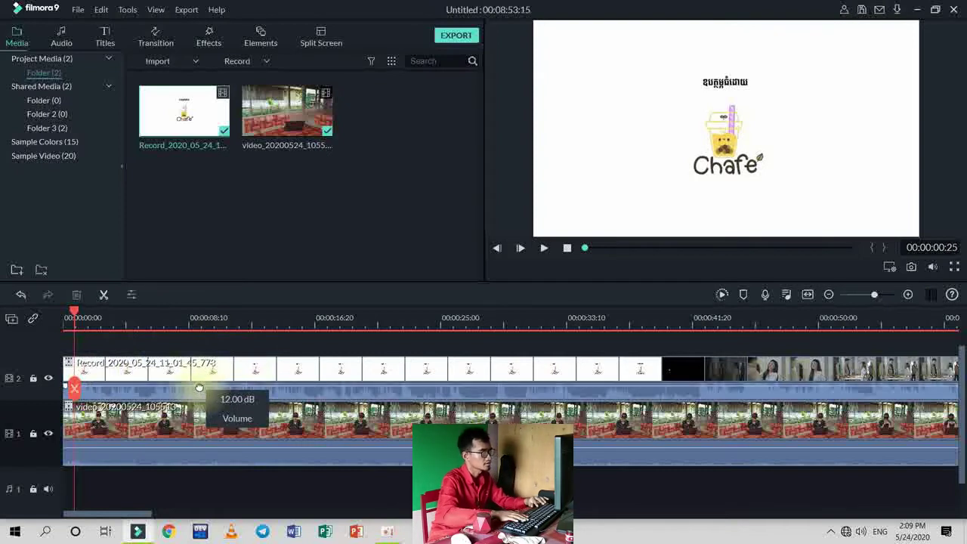
Lower the screen recording's volume to -4.80 dB and play the edit from 00:00:00:17.
key(Left)
key(Left)
key(Left)
key(Left)
key(Left)
key(Left)
key(Left)
key(Left)
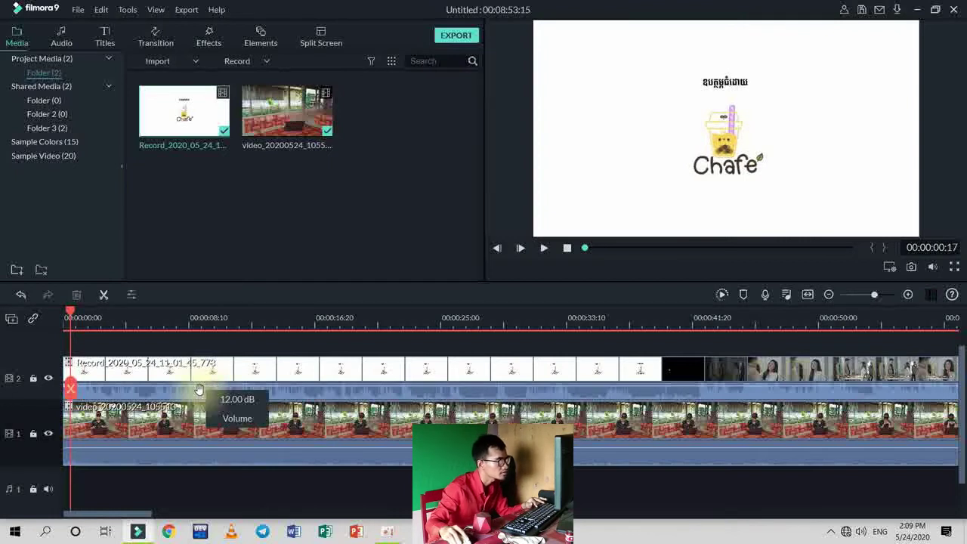
drag(199, 386, 200, 390)
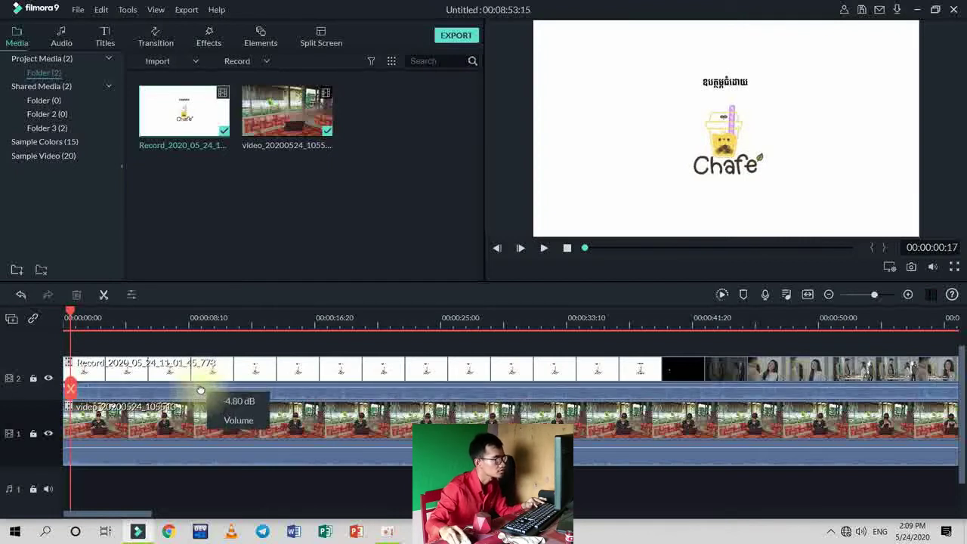
key(space)
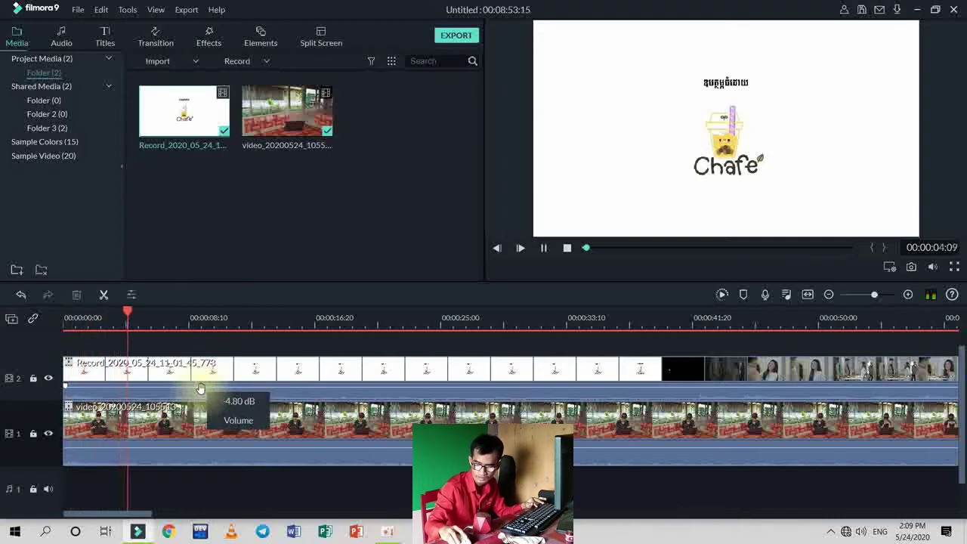
key(space)
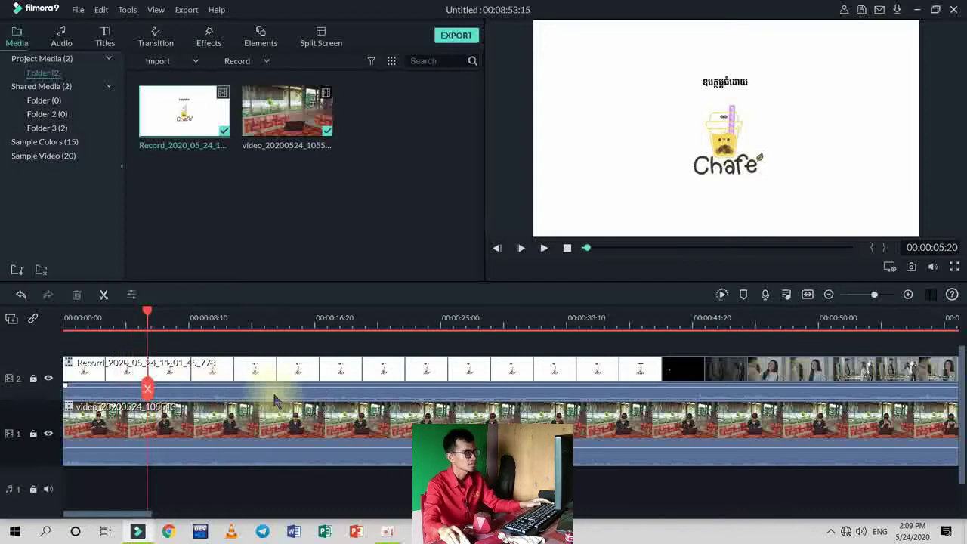
Set the screen recording's volume to 12.00 dB and play the two clips together up to 00:00:09:15.
scroll(276, 400, down, 1)
scroll(275, 400, up, 1)
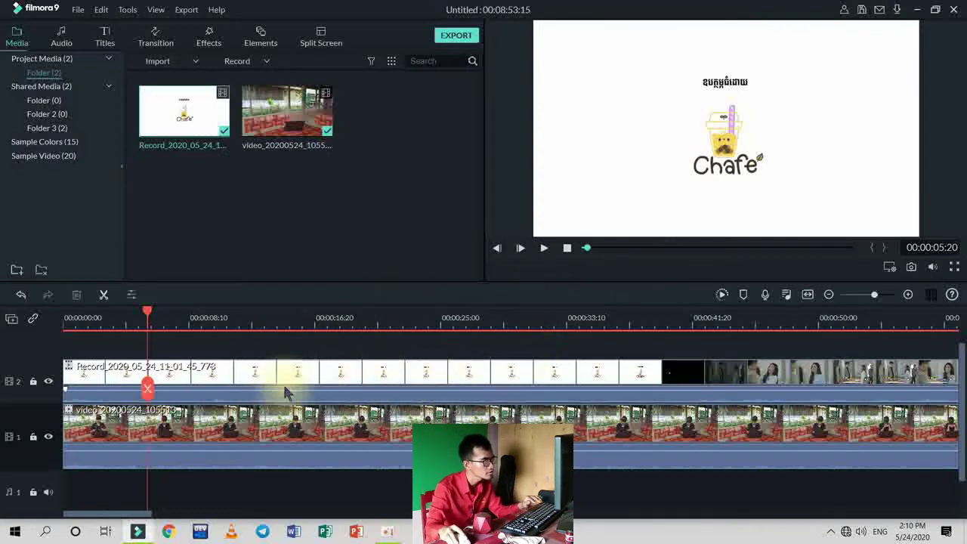
mouse_move(272, 393)
drag(272, 394, 276, 388)
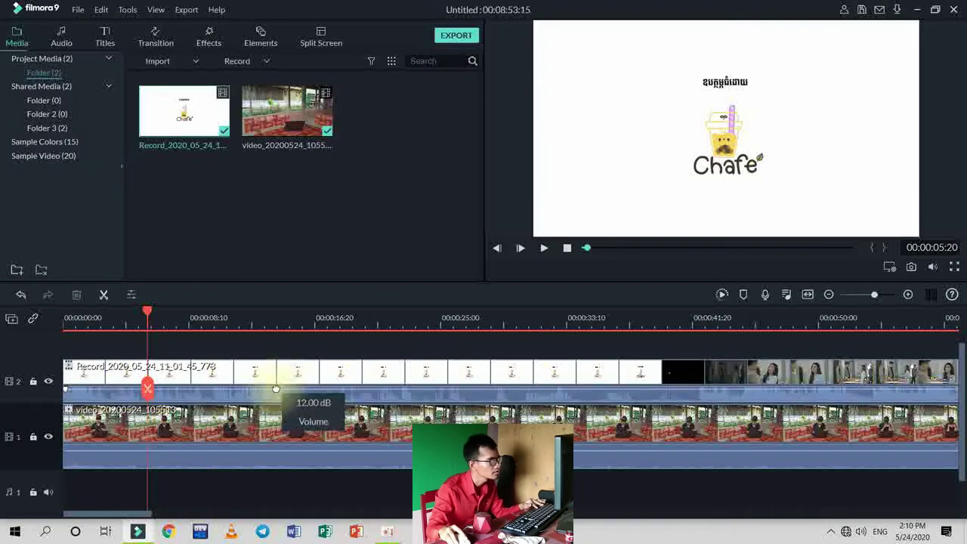
key(space)
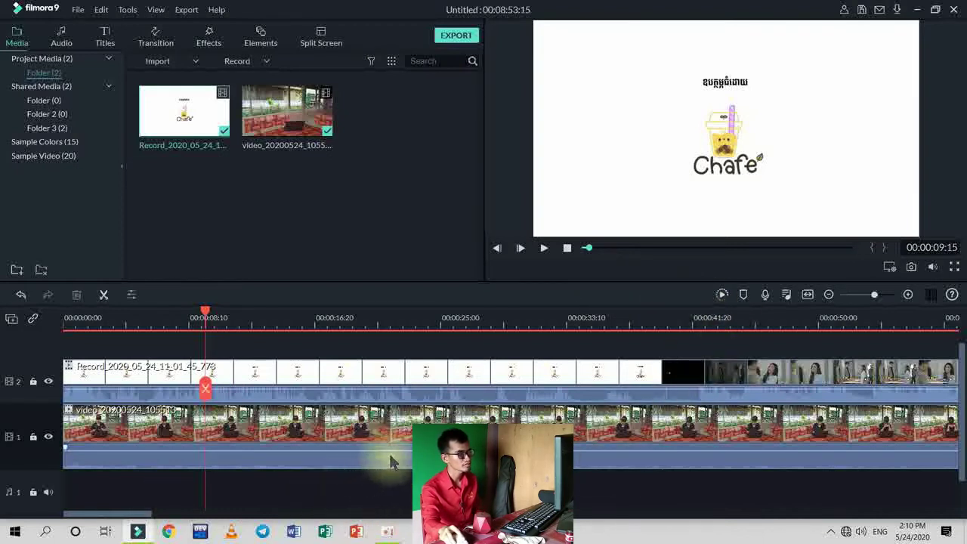
Detach the audio from the camera clip on video track 1 and delete the detached audio clip.
key(ctrl+a)
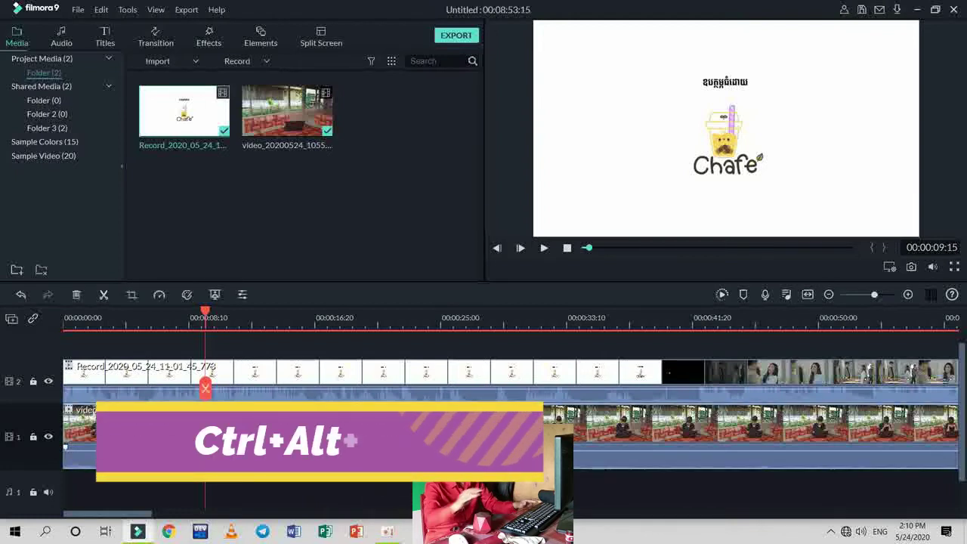
key(ctrl+alt+d)
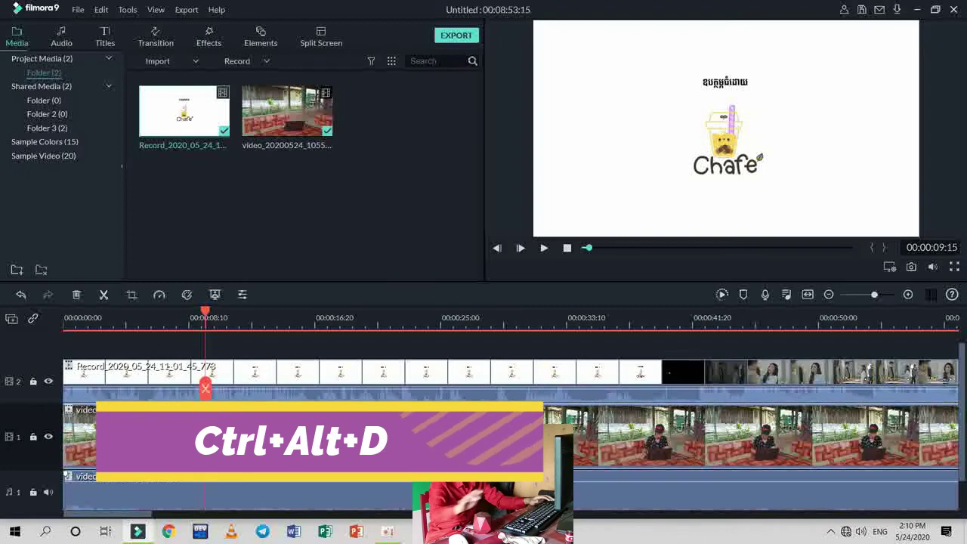
scroll(483, 423, down, 1)
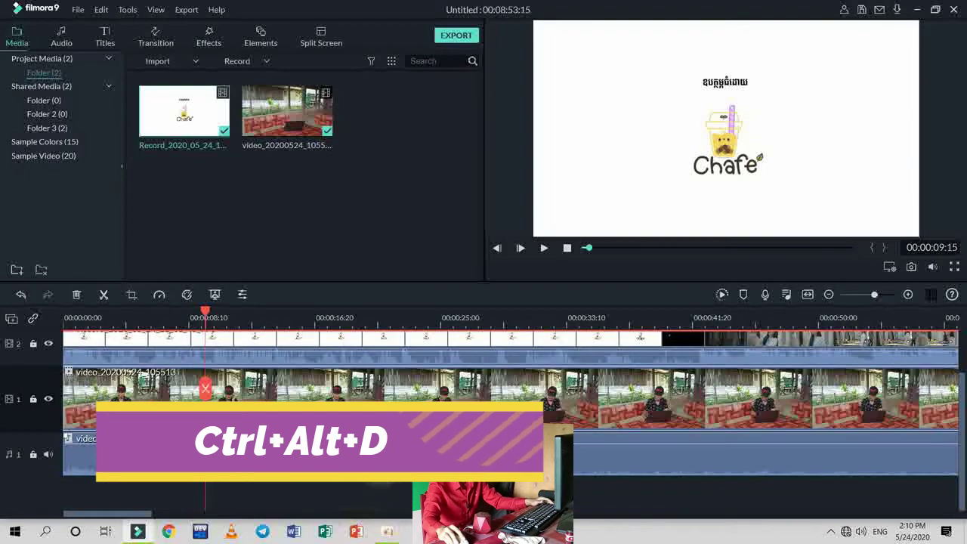
click(756, 453)
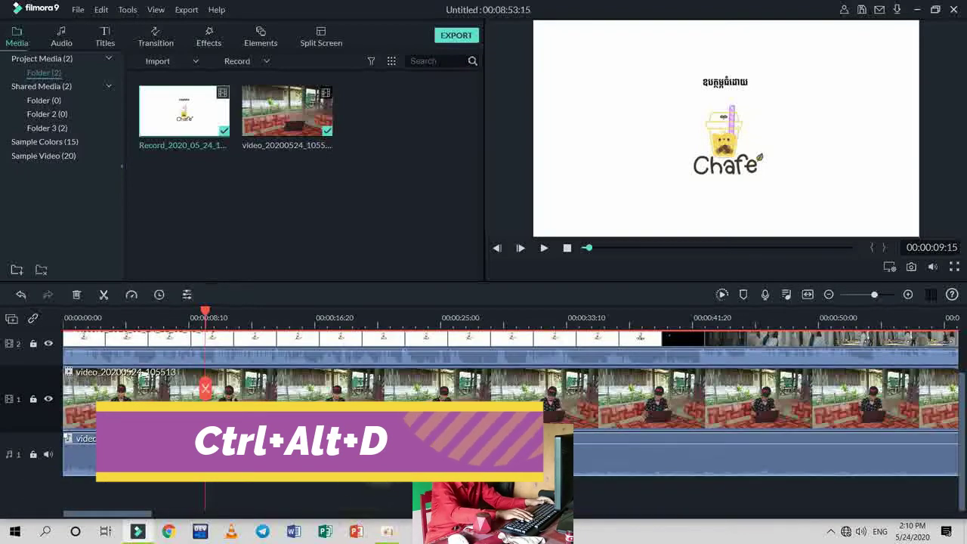
key(Delete)
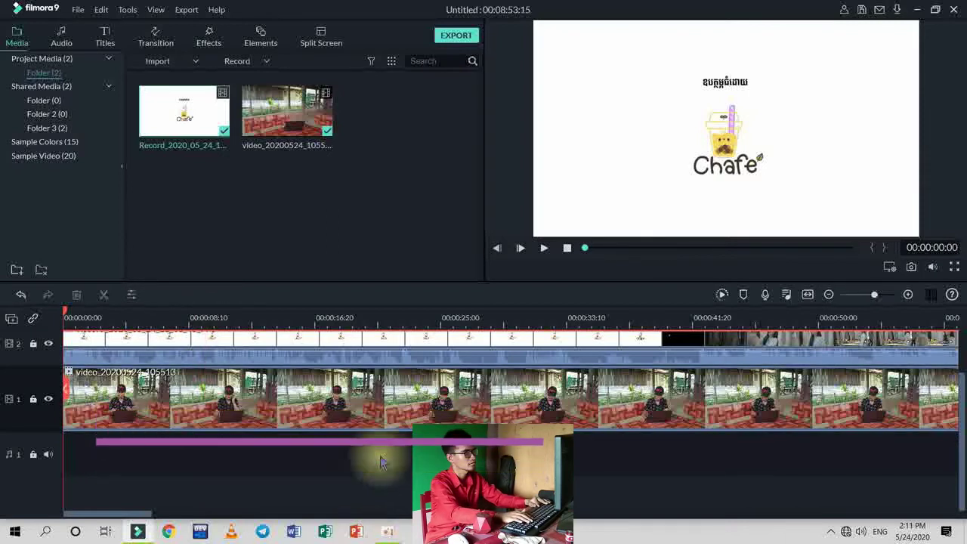
Play the edit from the start up to 00:00:33:13, replaying the last part, to check where the spoken introduction ends.
key(space)
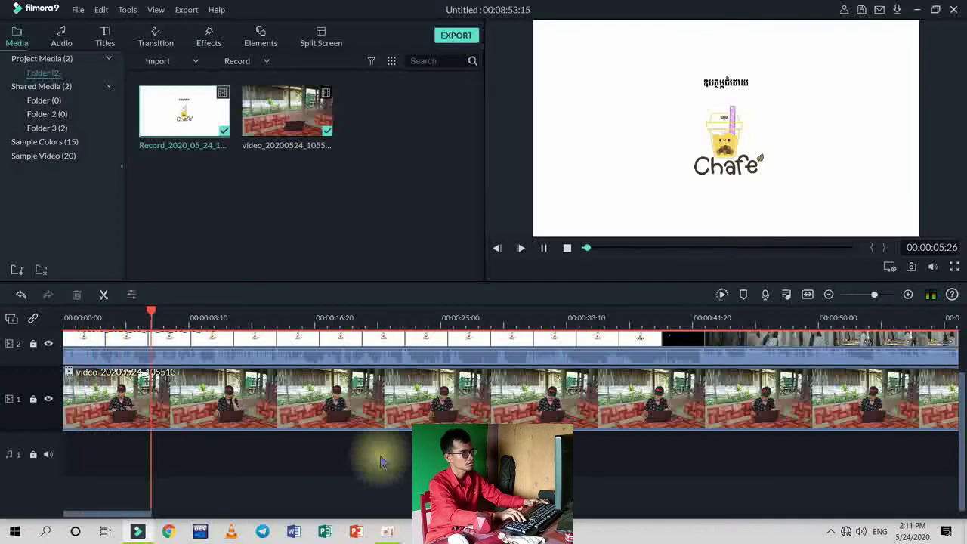
key(space)
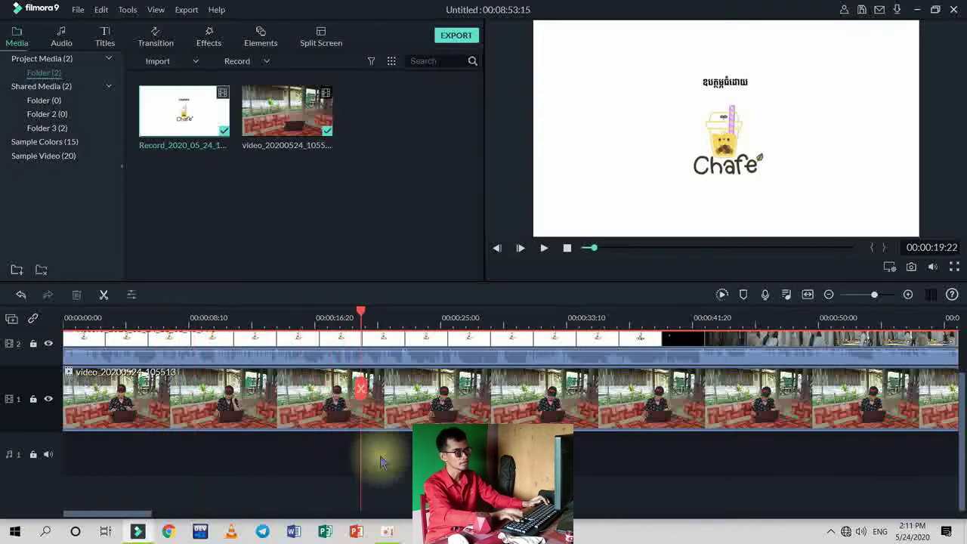
key(space)
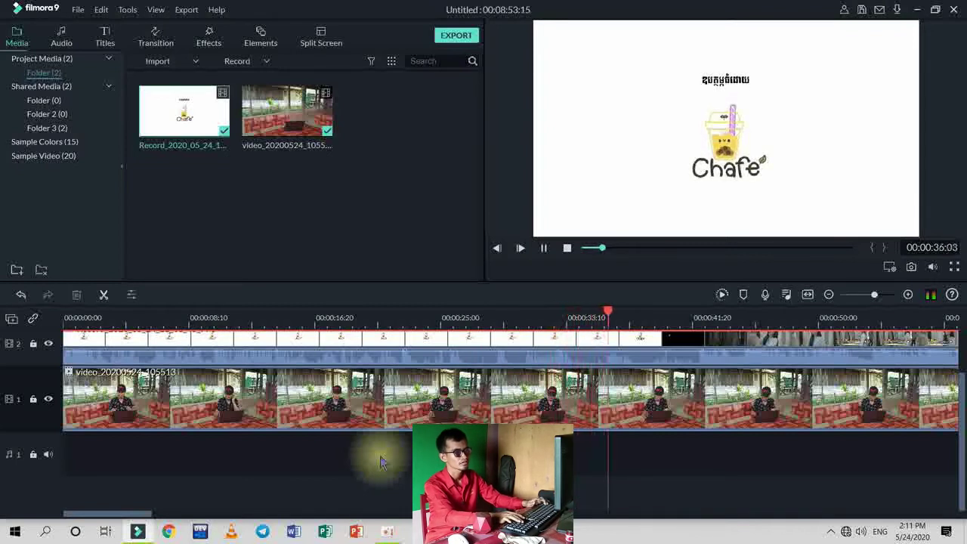
key(space)
key(space)
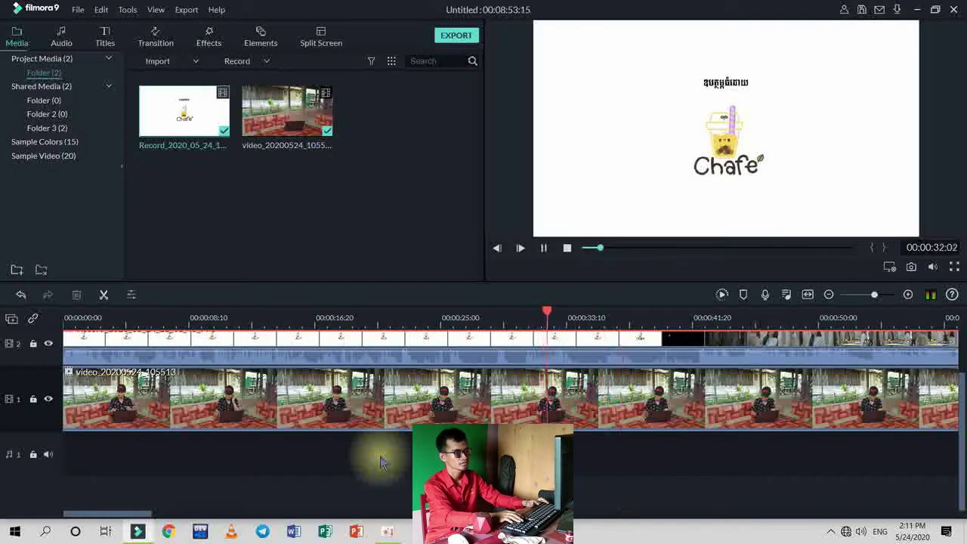
key(space)
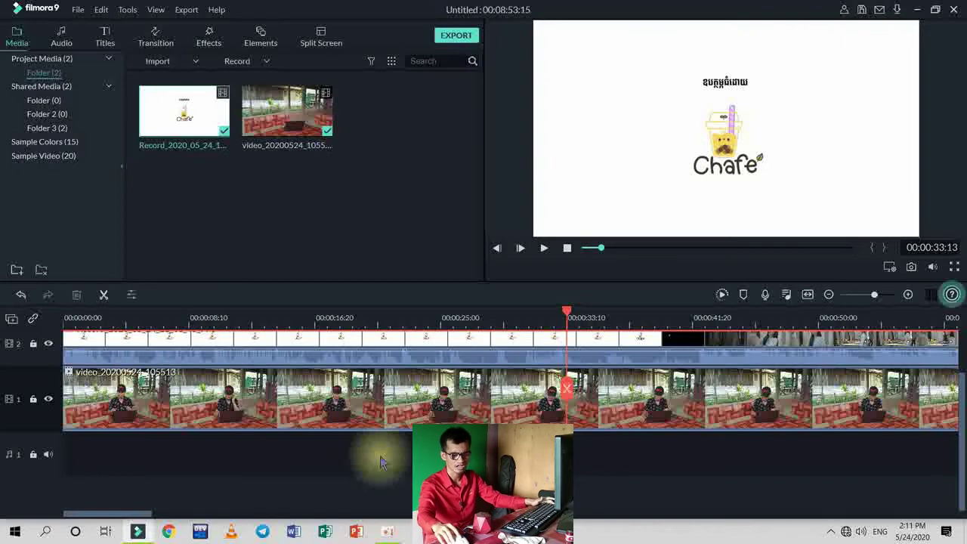
Split the screen recording on video track 2 at 00:00:33:19.
scroll(374, 457, up, 2)
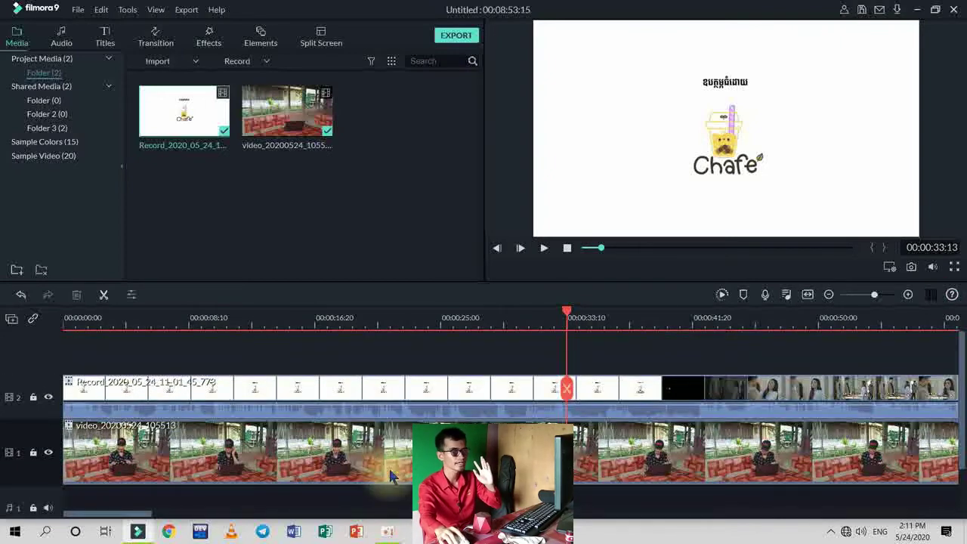
click(510, 392)
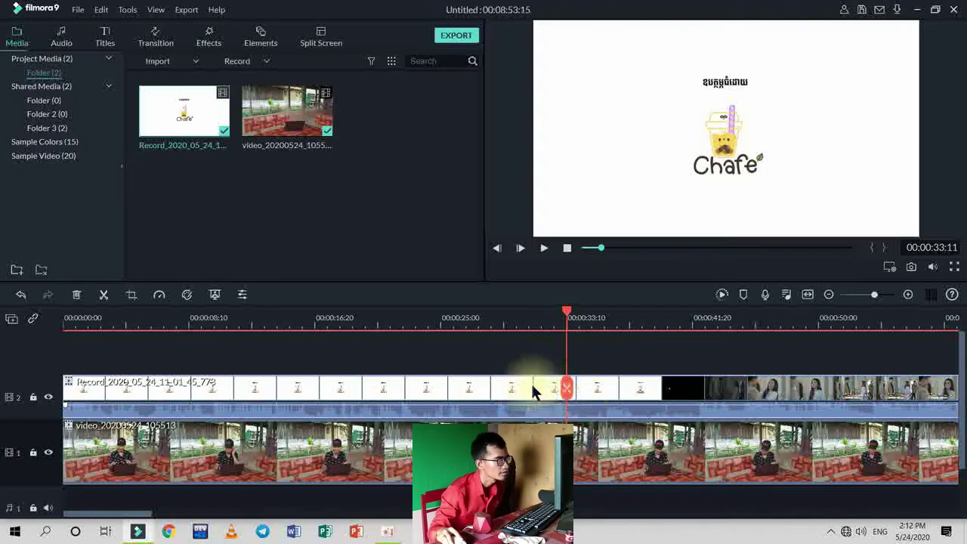
key(ctrl+z)
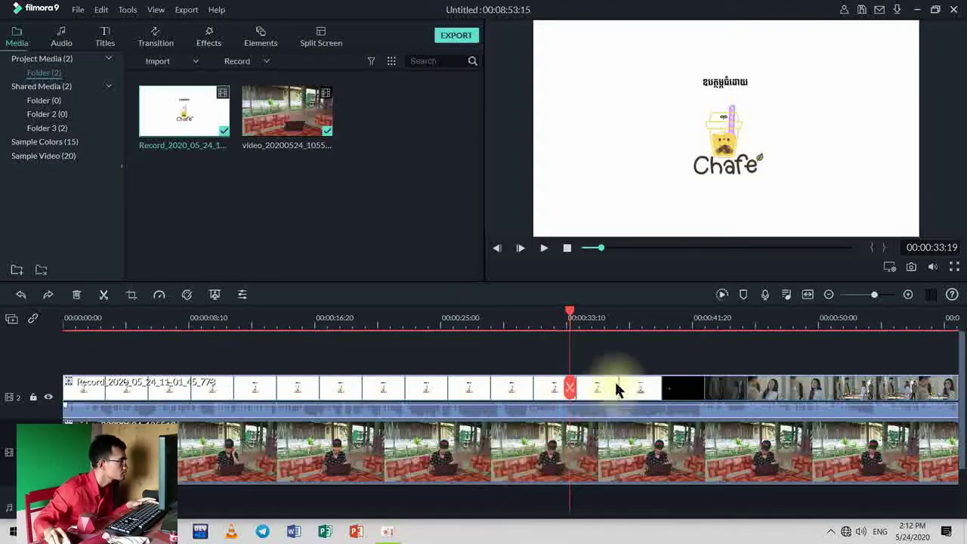
click(570, 388)
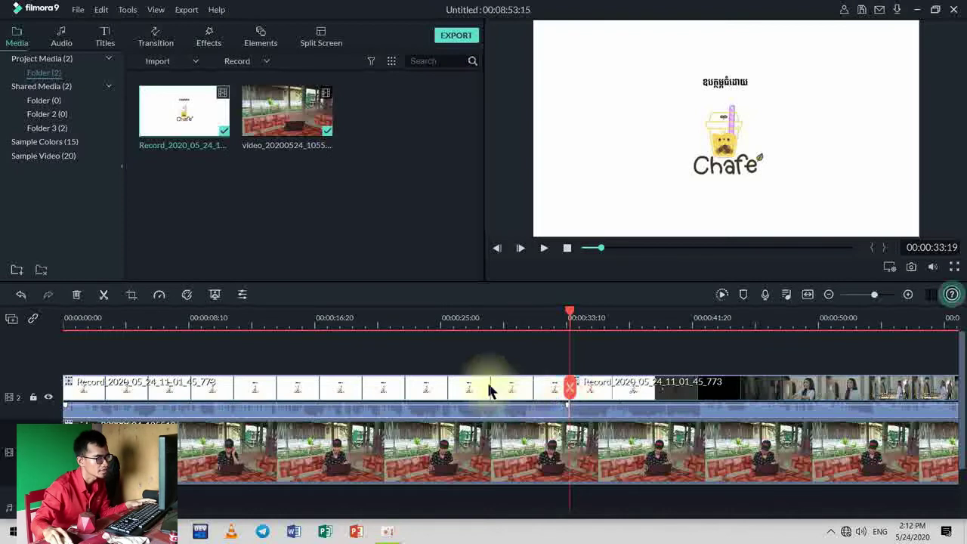
Detach the audio from the first part of the split screen recording and delete that part's picture, keeping its audio.
click(466, 317)
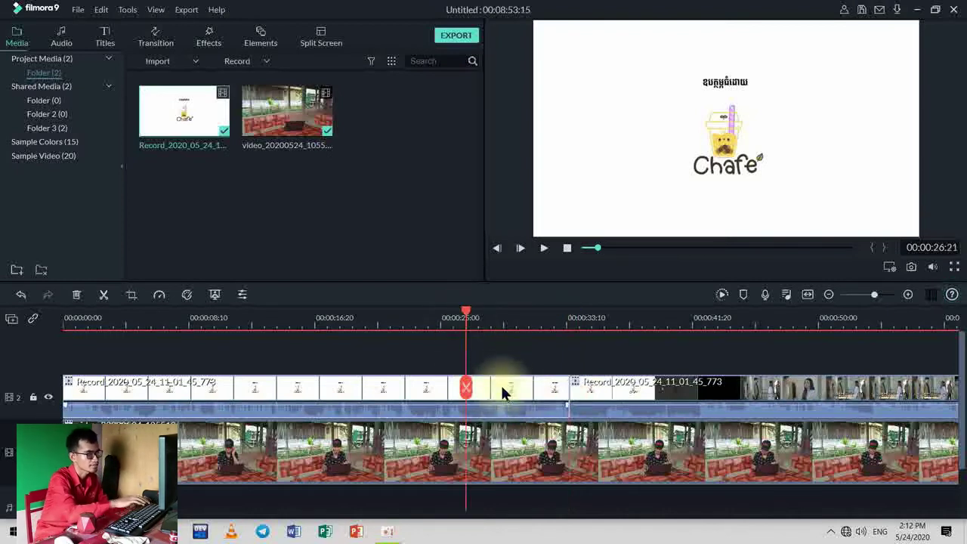
key(ctrl+alt+d)
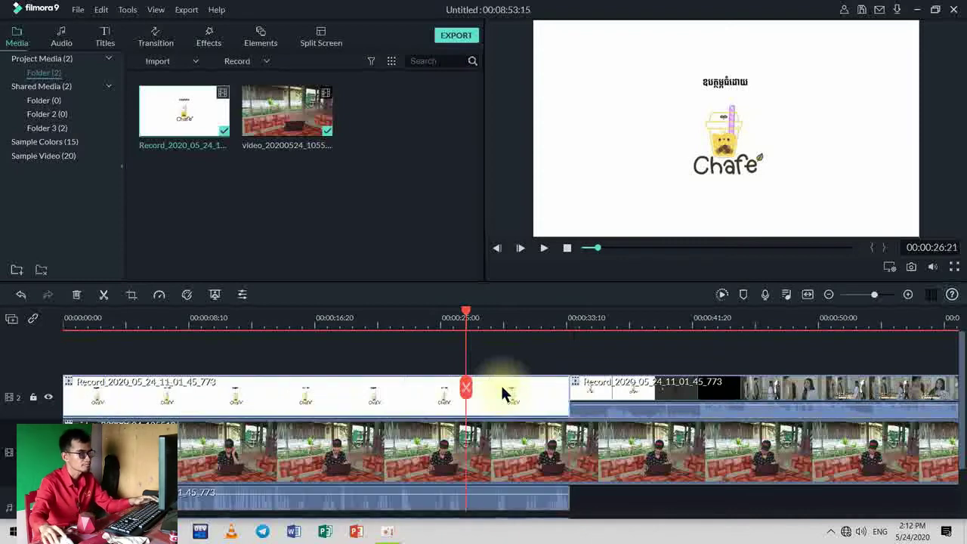
scroll(488, 408, down, 1)
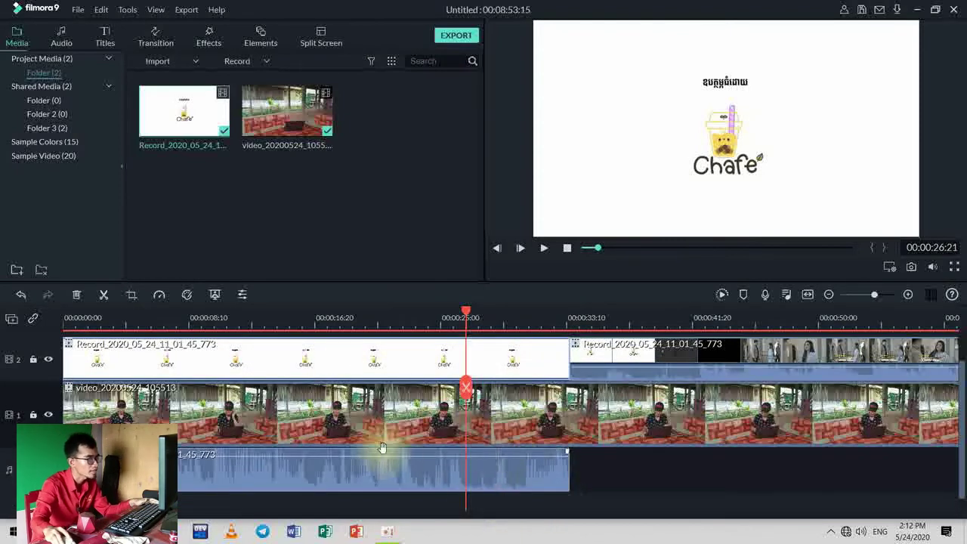
scroll(462, 456, up, 1)
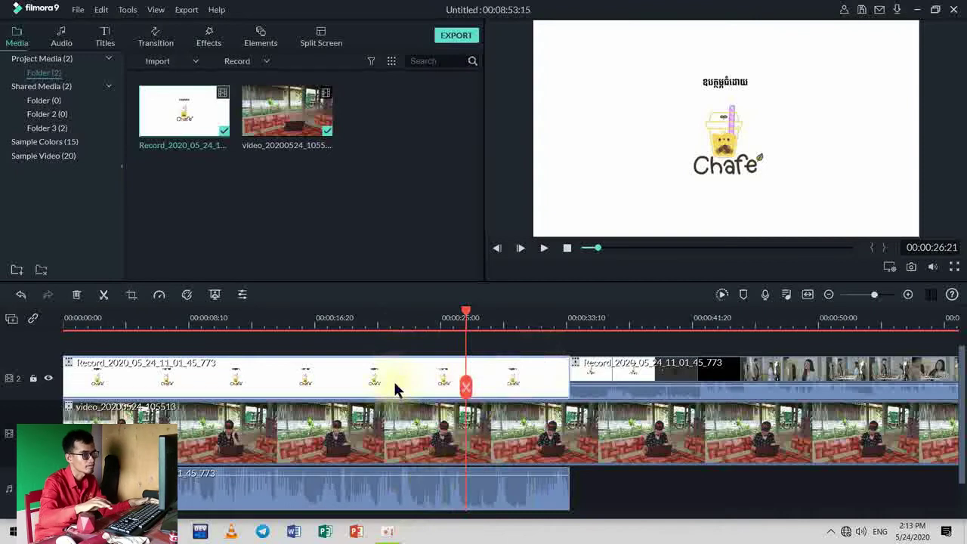
key(Delete)
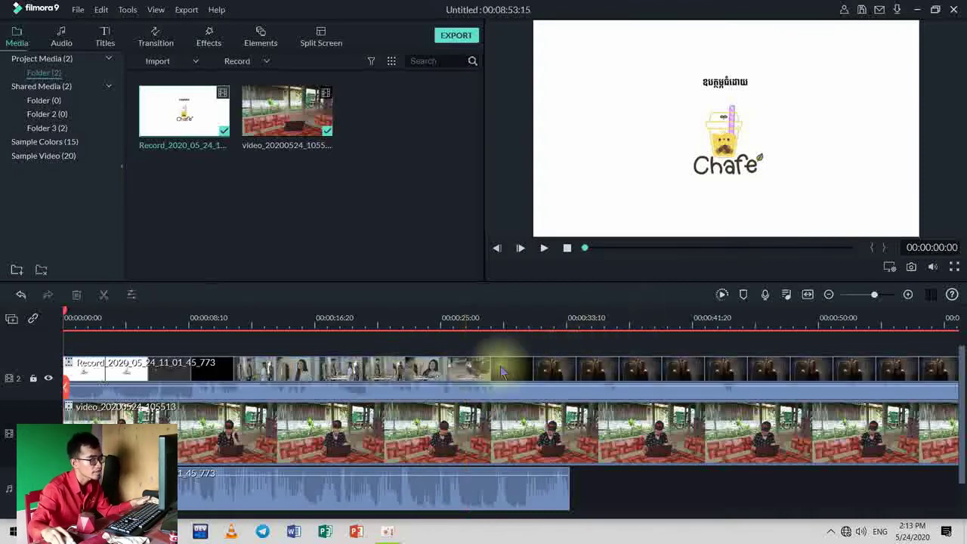
Move the remaining screen recording on track 2 to start where the detached audio ends and play the edit up to 00:00:08:26.
click(660, 374)
drag(661, 373, 875, 389)
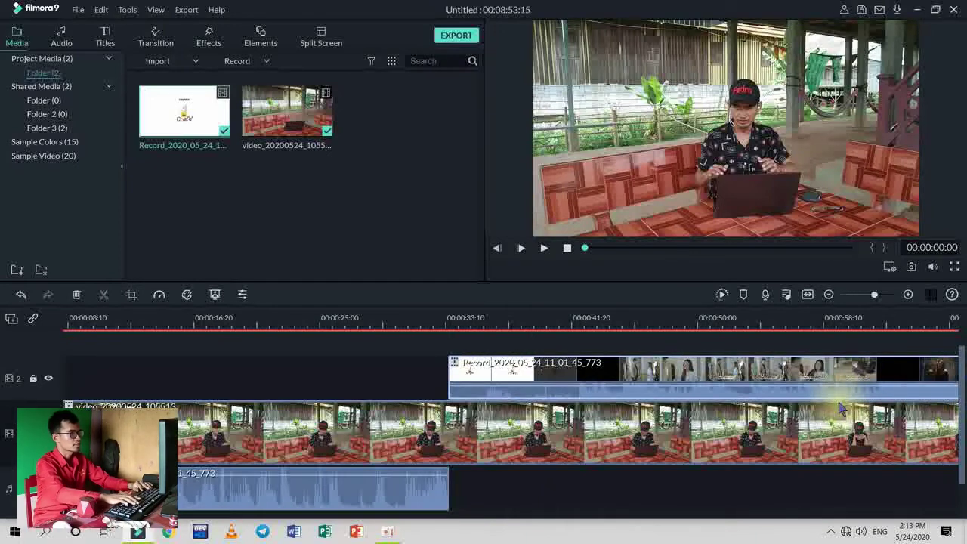
key(space)
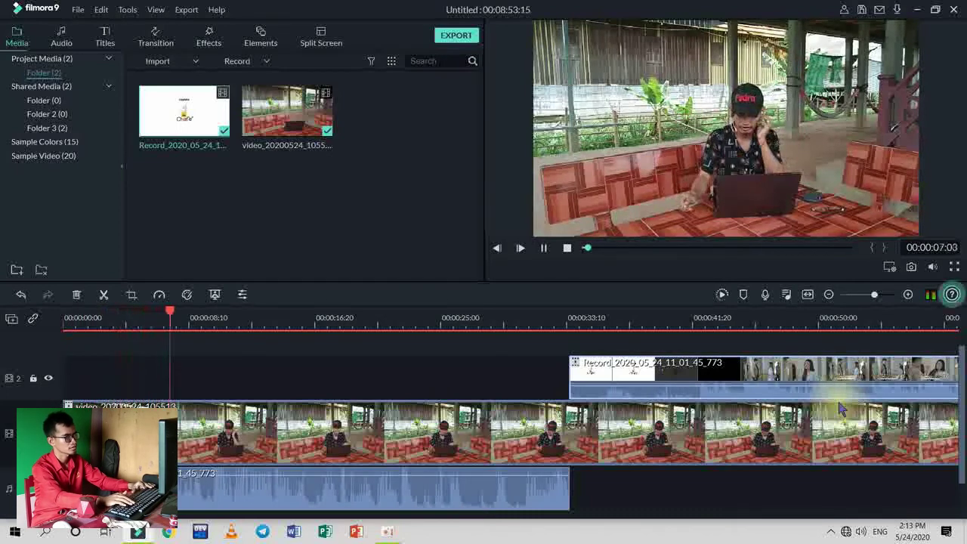
key(space)
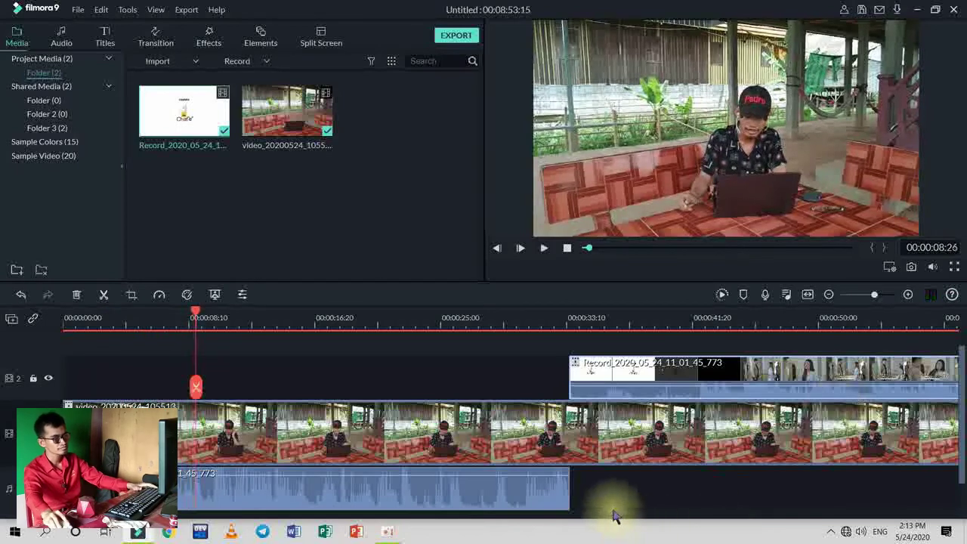
Jump to the start of the remaining screen recording at 00:00:33:17 and play the edit from there.
scroll(393, 503, down, 1)
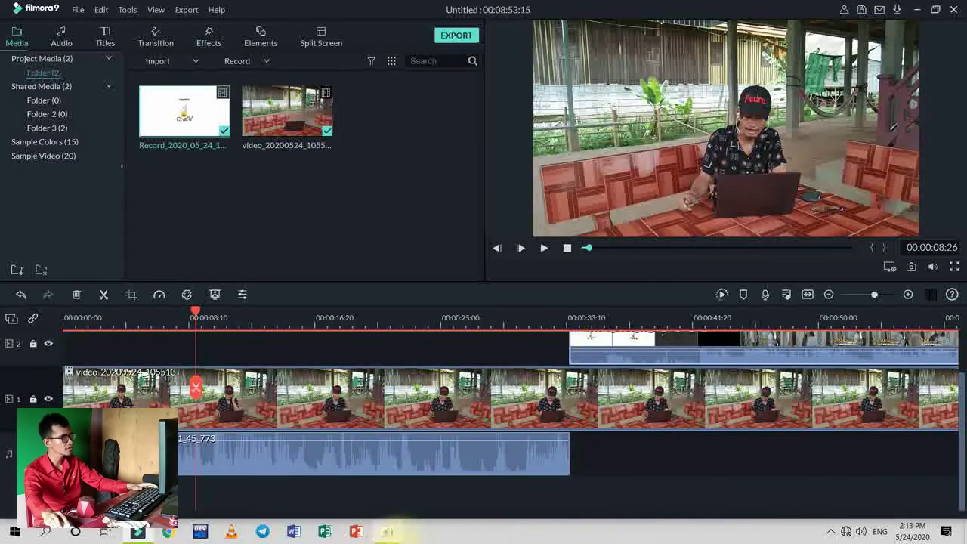
scroll(420, 355, up, 1)
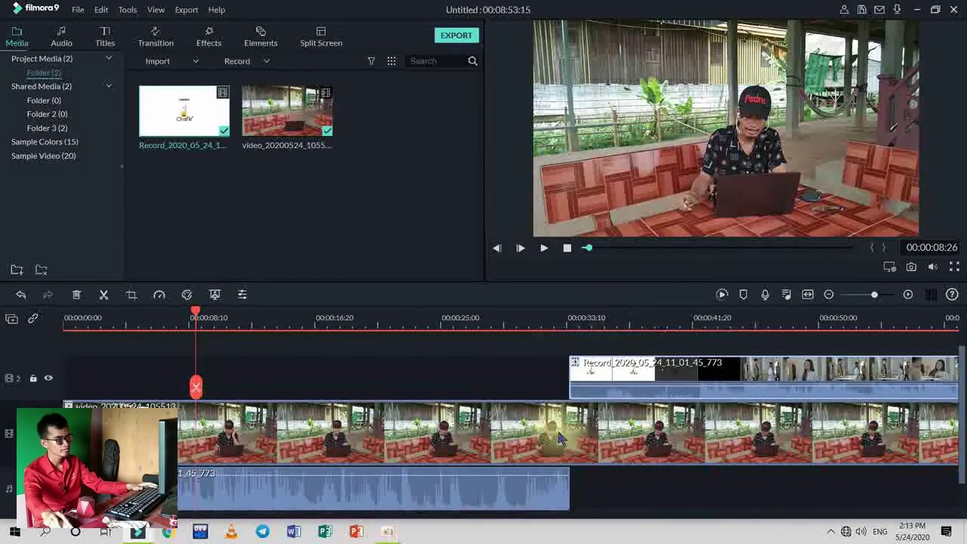
scroll(559, 438, down, 1)
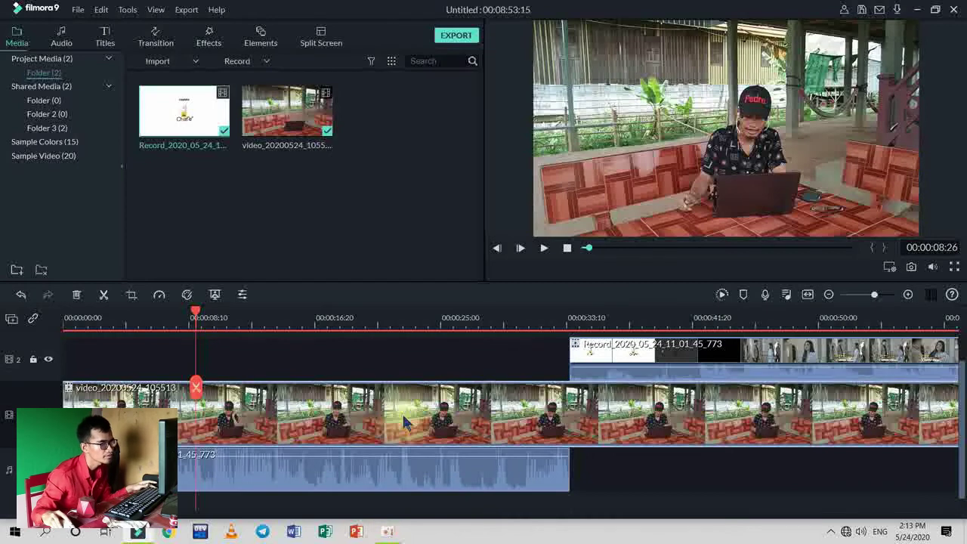
scroll(432, 420, up, 1)
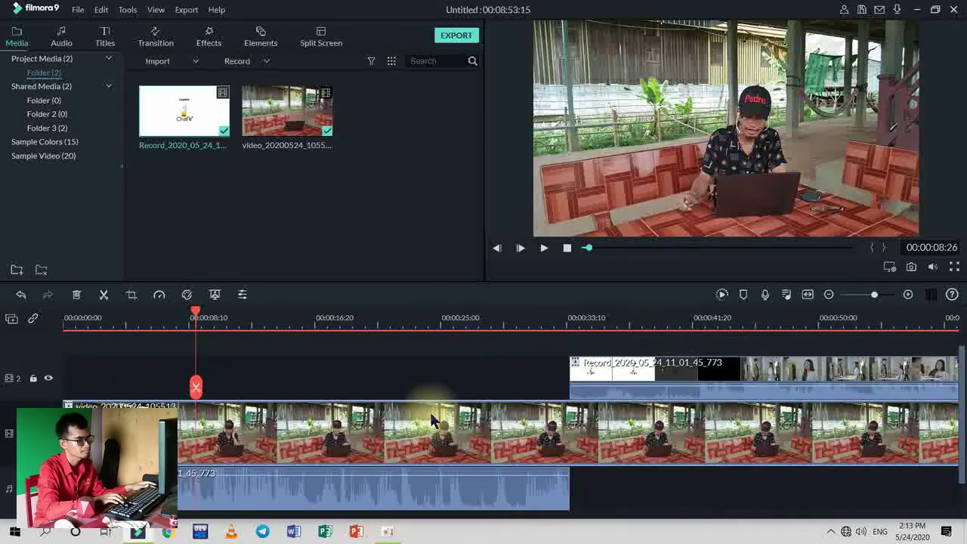
key(Down)
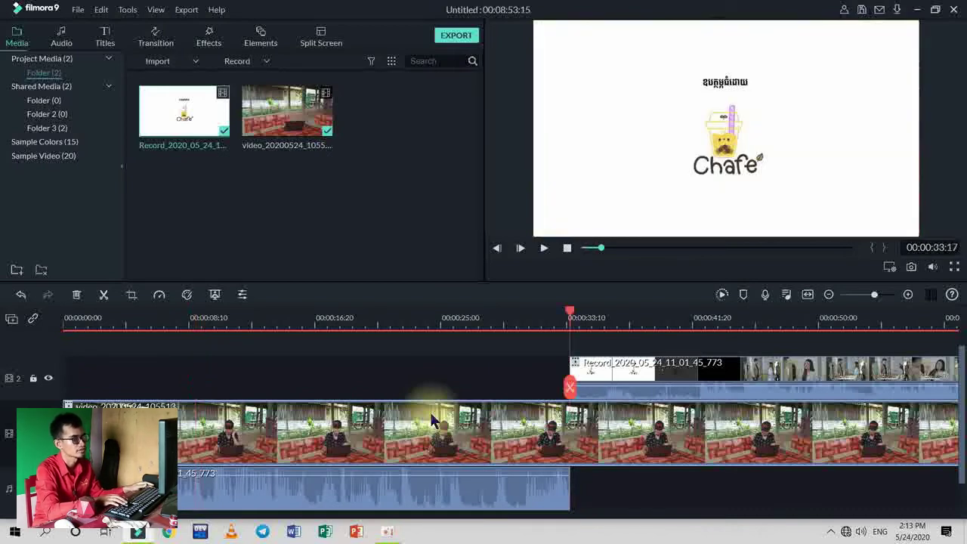
key(space)
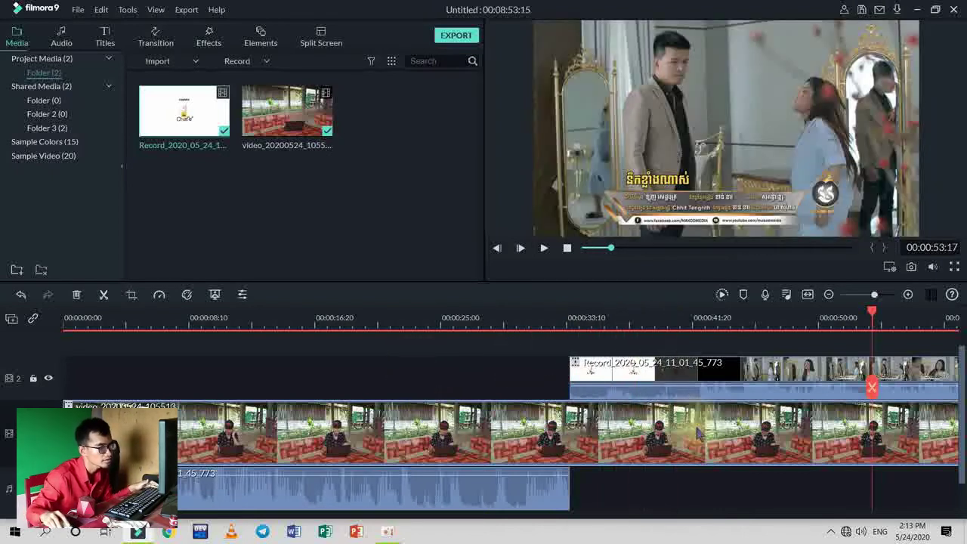
Lower the remaining screen recording's volume to -∞ dB and play the edit from 00:00:37:02 to 00:00:43:28.
mouse_move(687, 386)
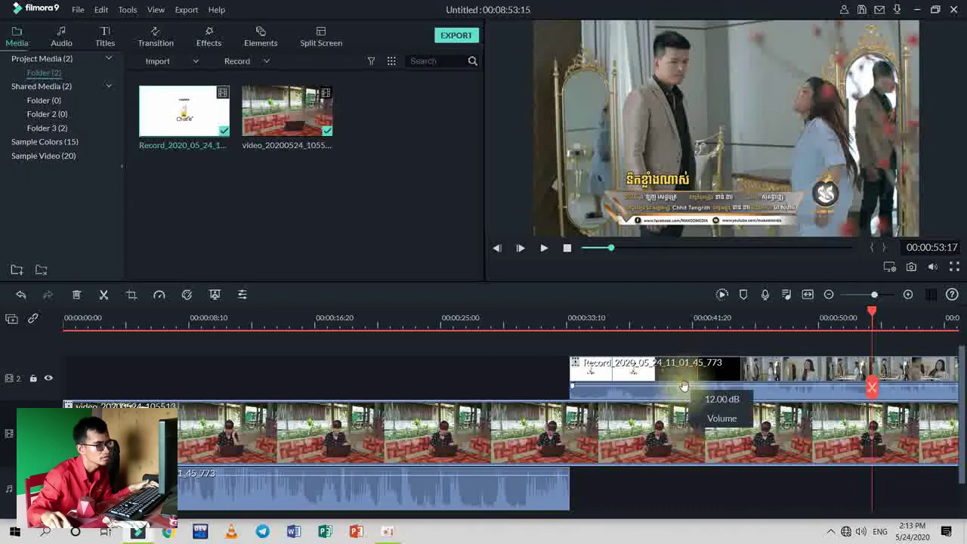
drag(684, 387, 684, 453)
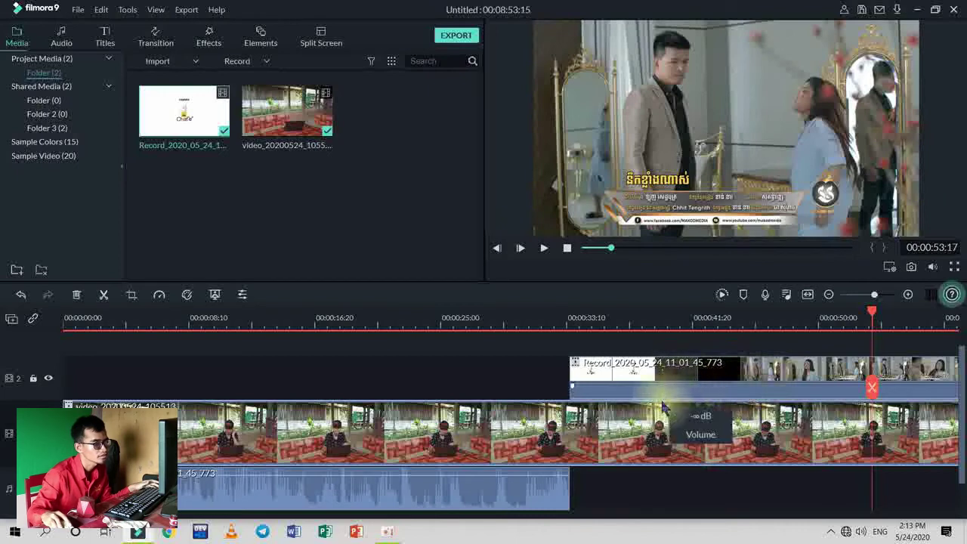
click(624, 325)
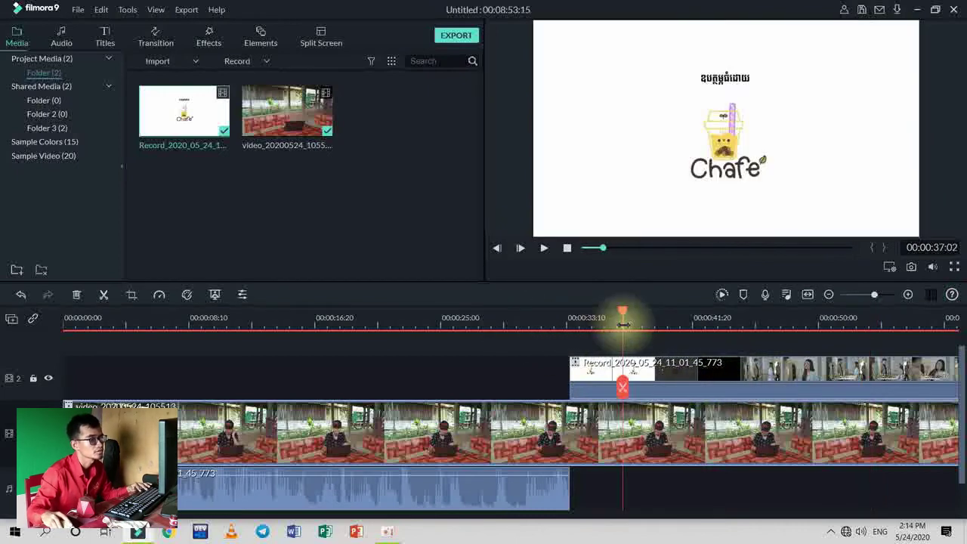
key(space)
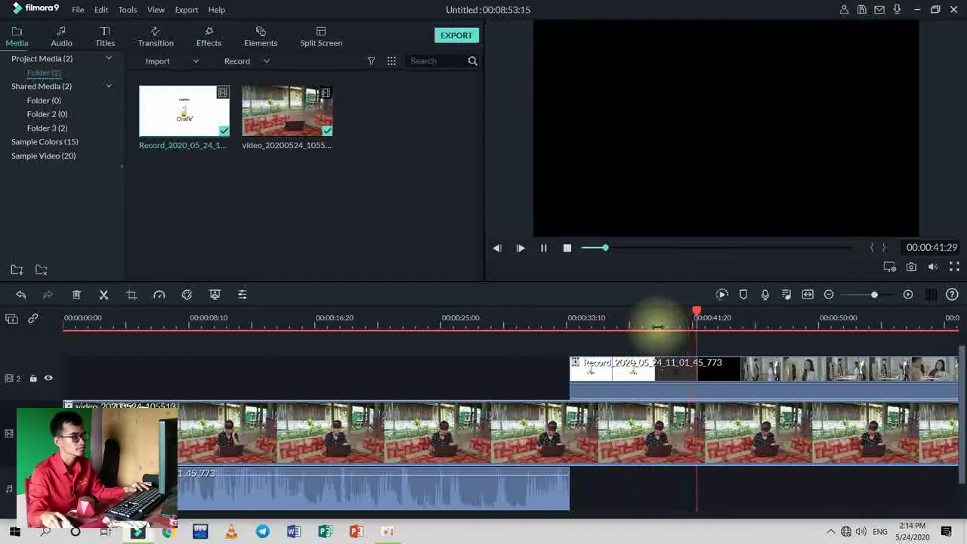
key(space)
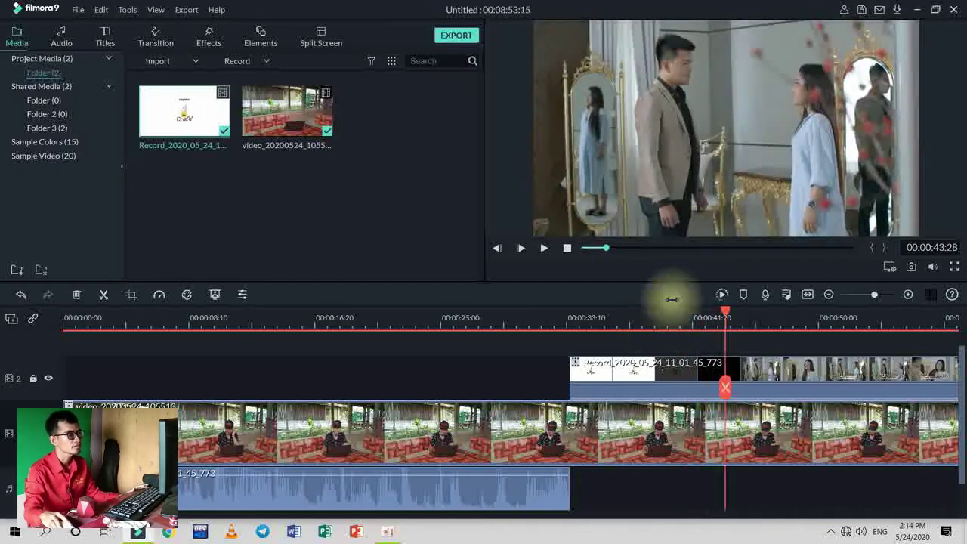
click(629, 92)
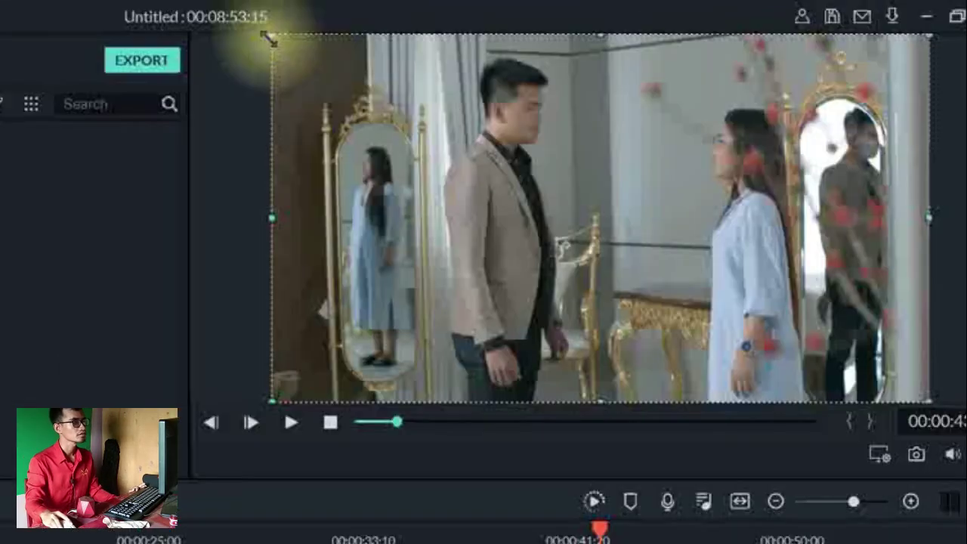
drag(534, 20, 753, 156)
drag(648, 266, 683, 265)
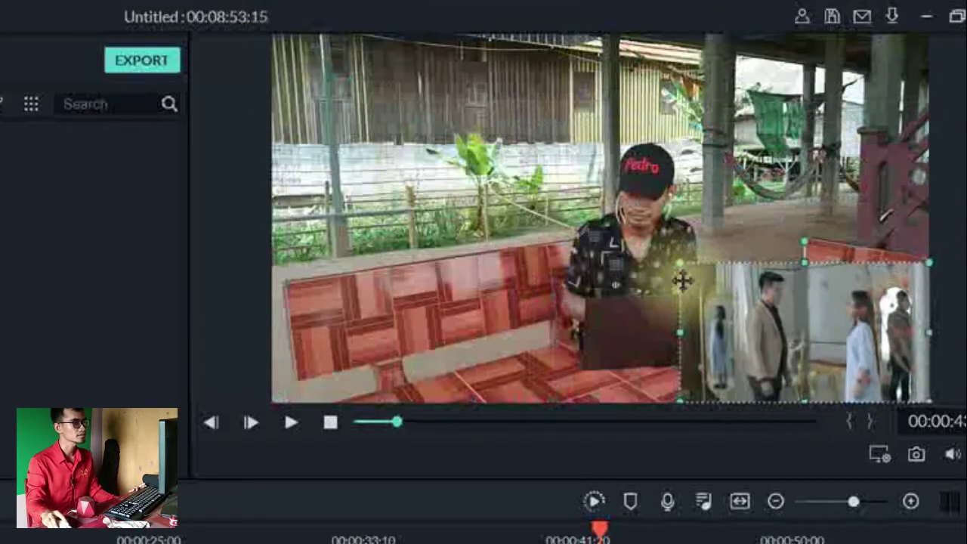
drag(814, 319, 595, 302)
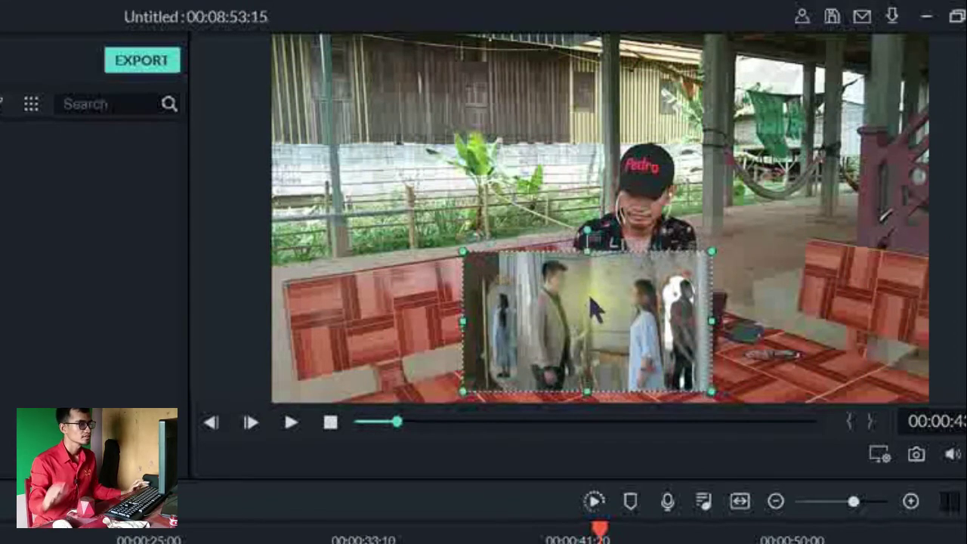
key(ctrl+z)
key(ctrl+z)
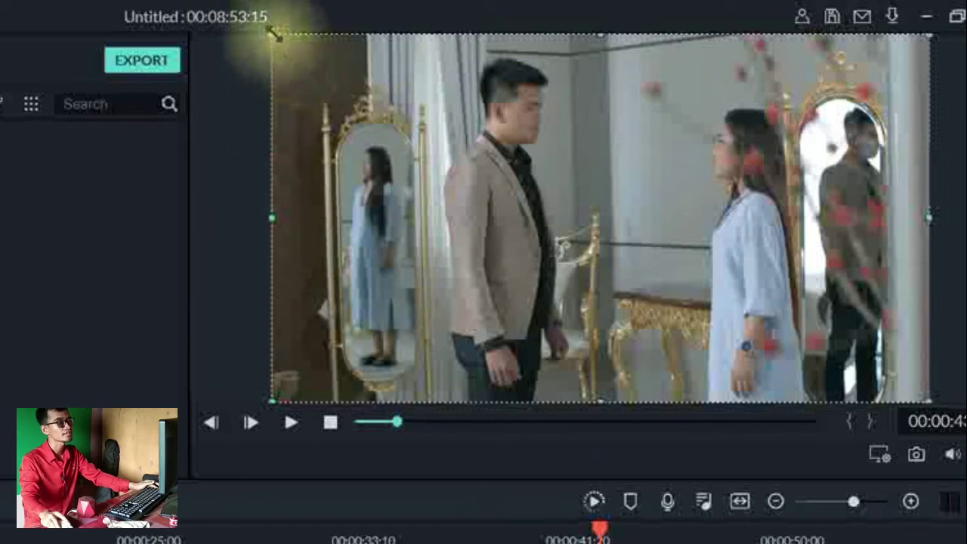
Shrink the screen recording's picture to a small inset, place it over the laptop in the camera video, and play to 00:00:46:03.
drag(274, 34, 545, 201)
mouse_move(650, 237)
mouse_down()
mouse_move(682, 253)
mouse_move(661, 252)
mouse_up()
drag(808, 319, 659, 320)
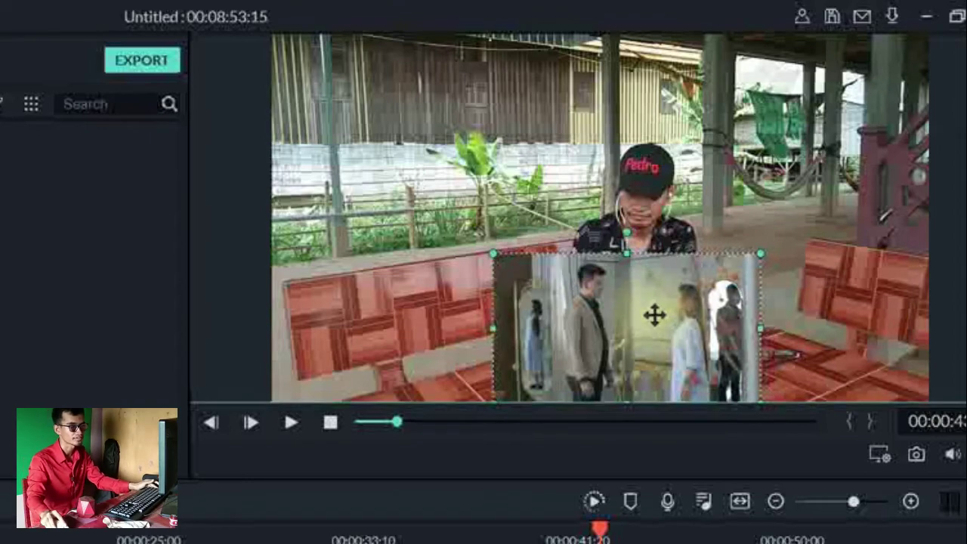
key(space)
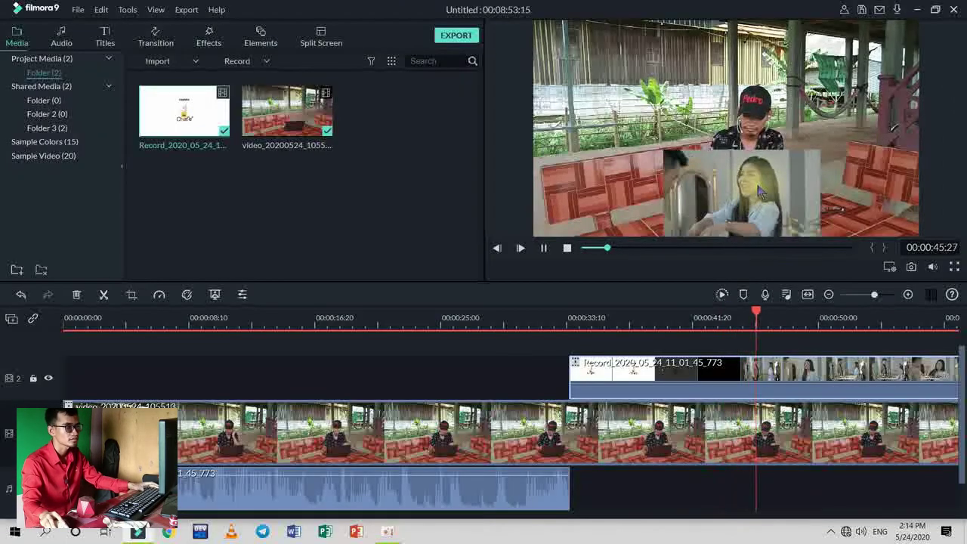
key(space)
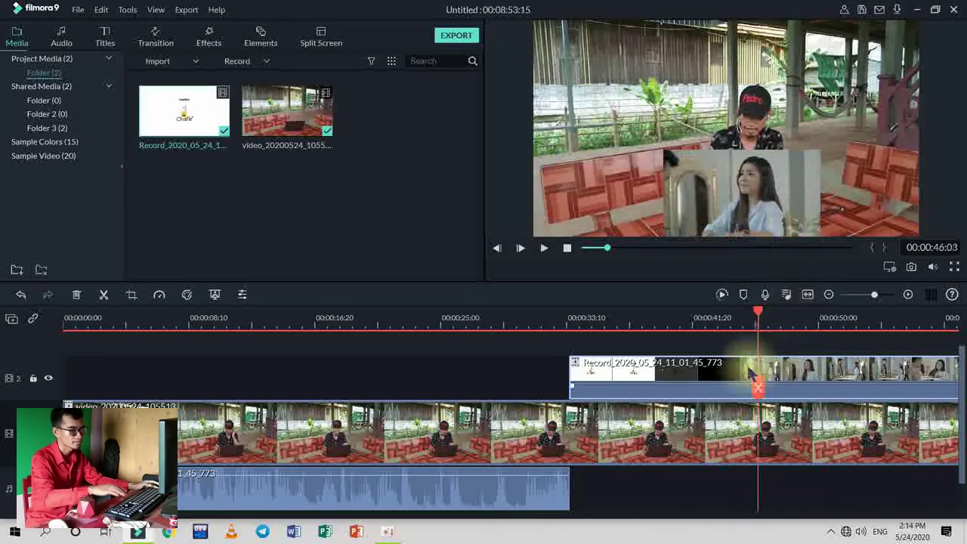
Split the camera video at 00:00:33:17, where the inset screen recording begins.
key(Up)
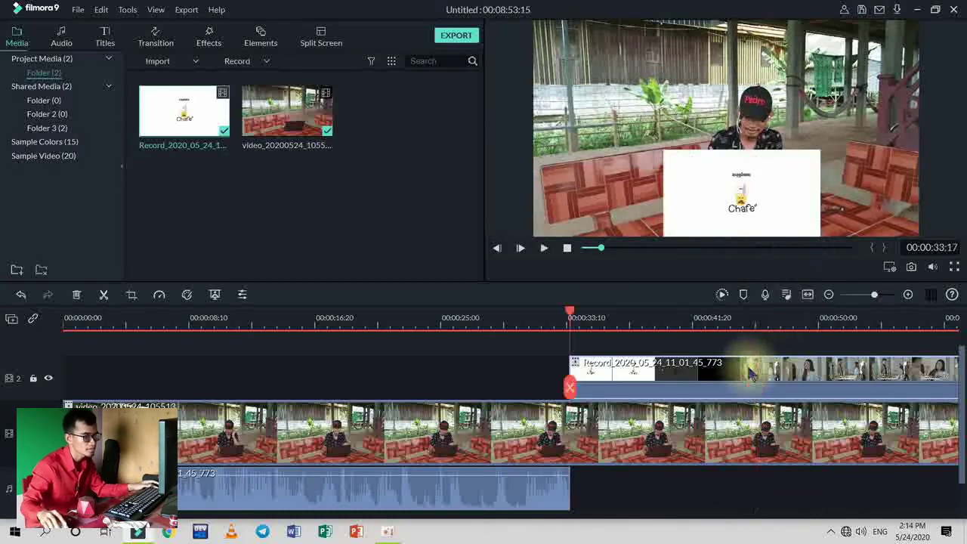
scroll(718, 446, down, 1)
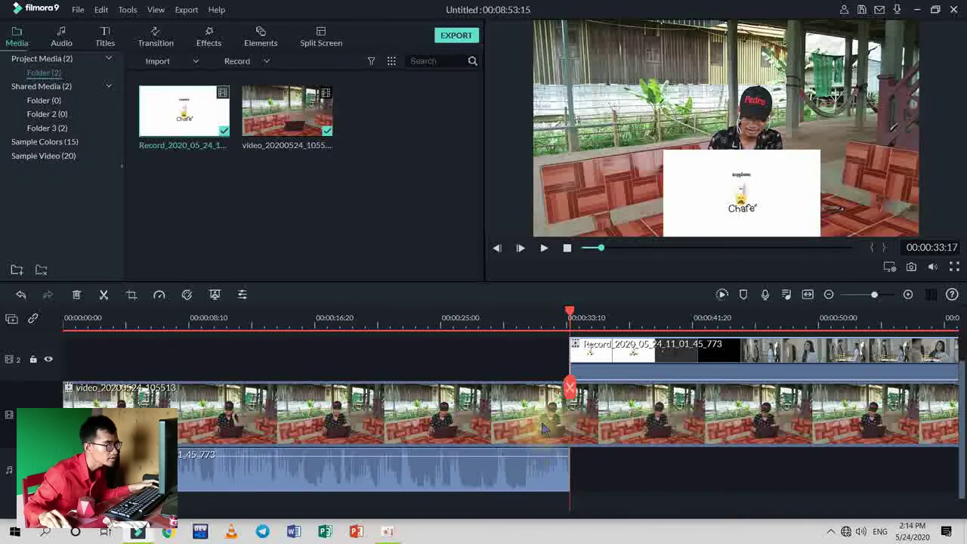
click(636, 432)
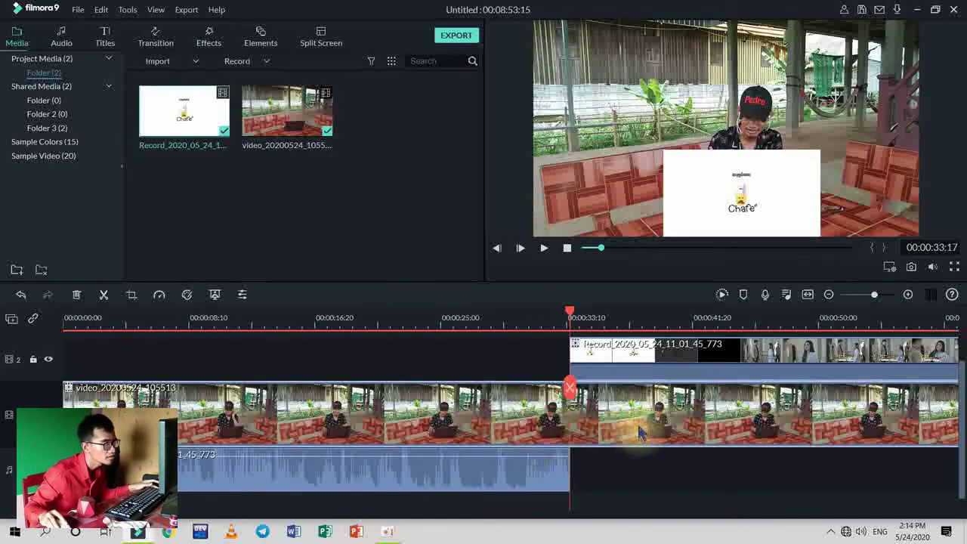
click(571, 395)
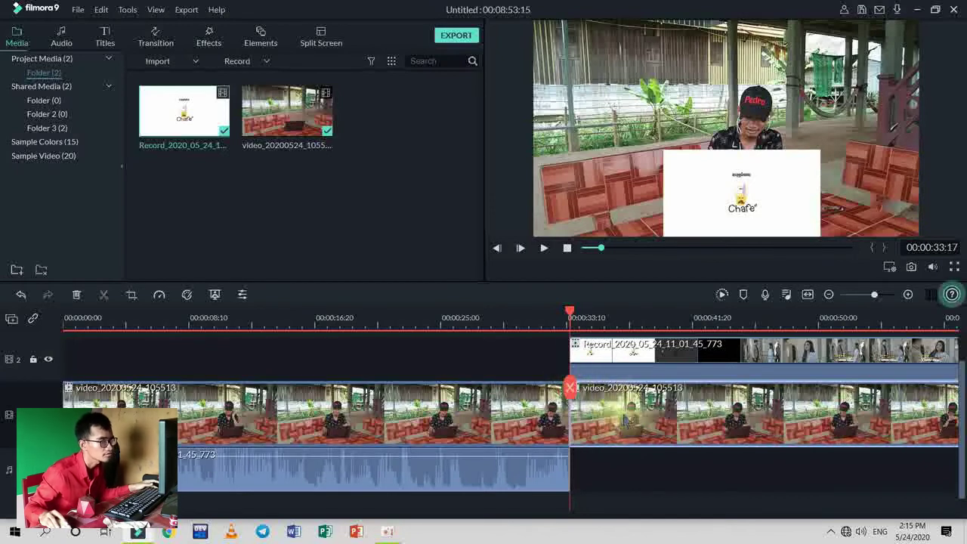
Crop the second part of the camera video to about 826 × 465 around the man and his laptop at a 16:9 ratio.
scroll(624, 423, up, 1)
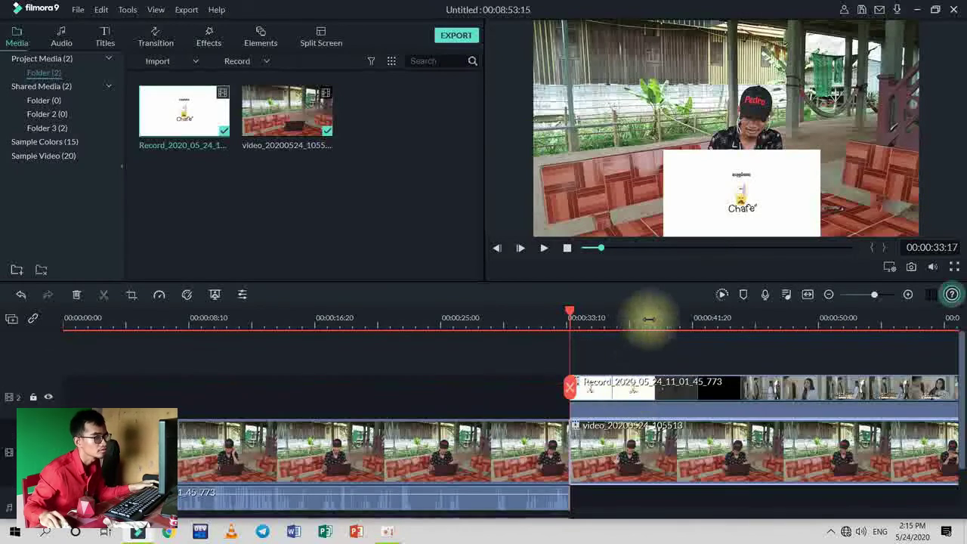
click(649, 320)
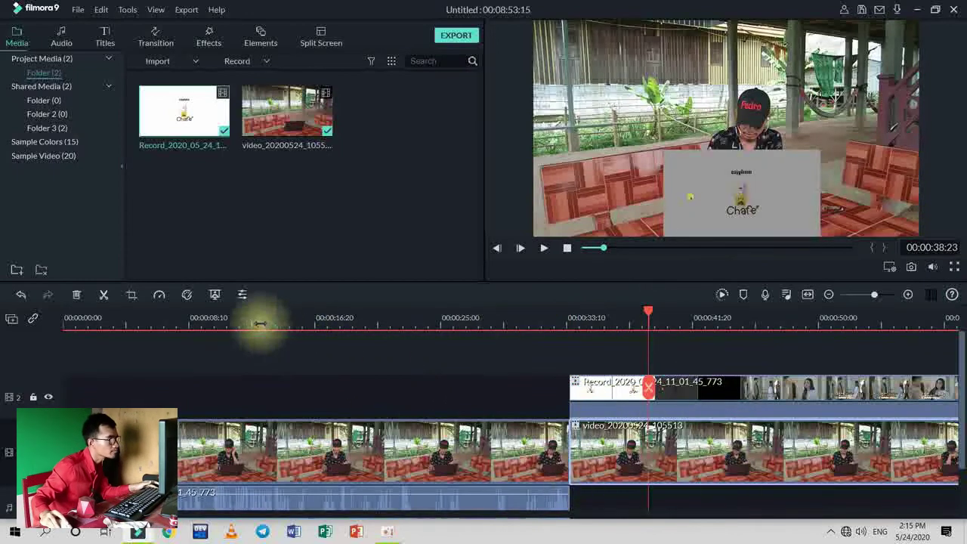
click(130, 295)
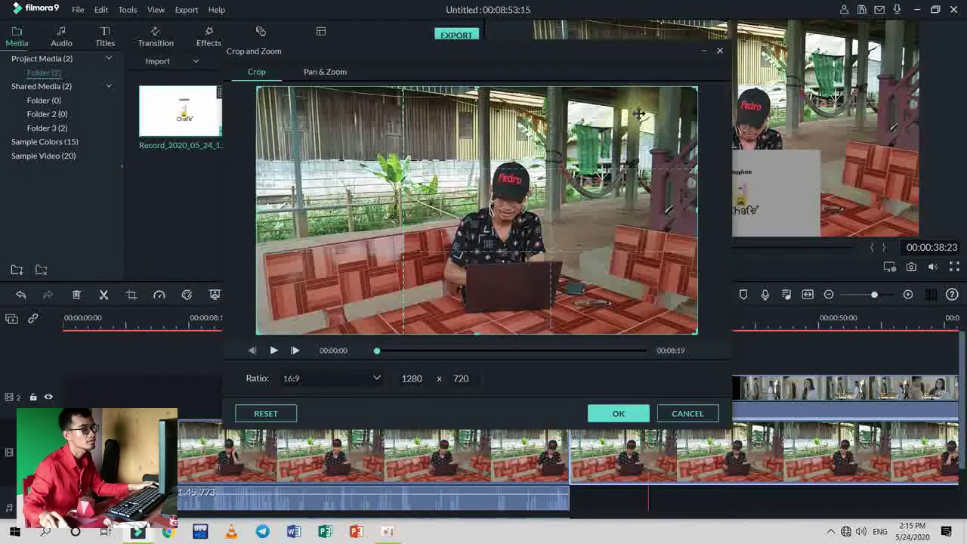
click(691, 95)
drag(691, 91, 542, 173)
drag(434, 227, 516, 181)
click(623, 408)
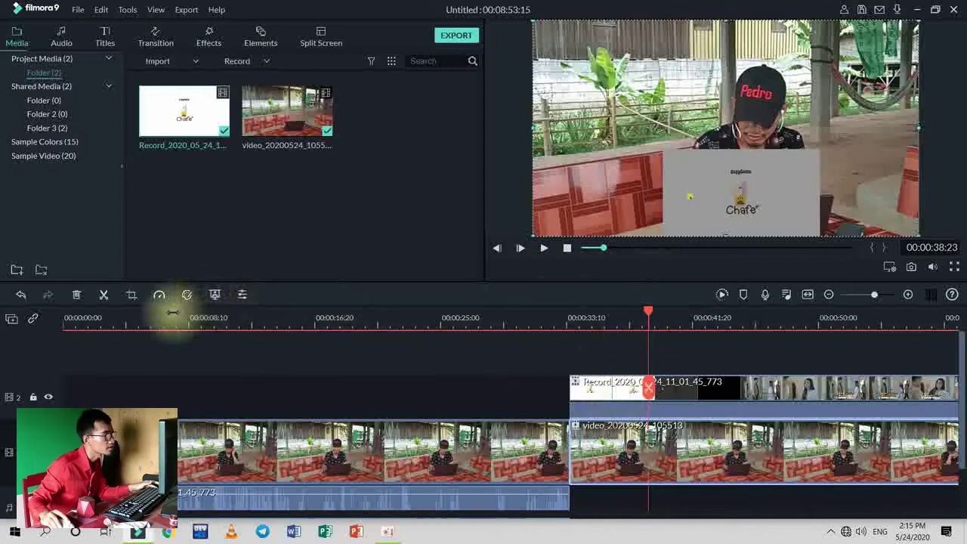
Enlarge the camera video's crop frame to about 1001 × 563 and shift it up in the picture.
click(131, 294)
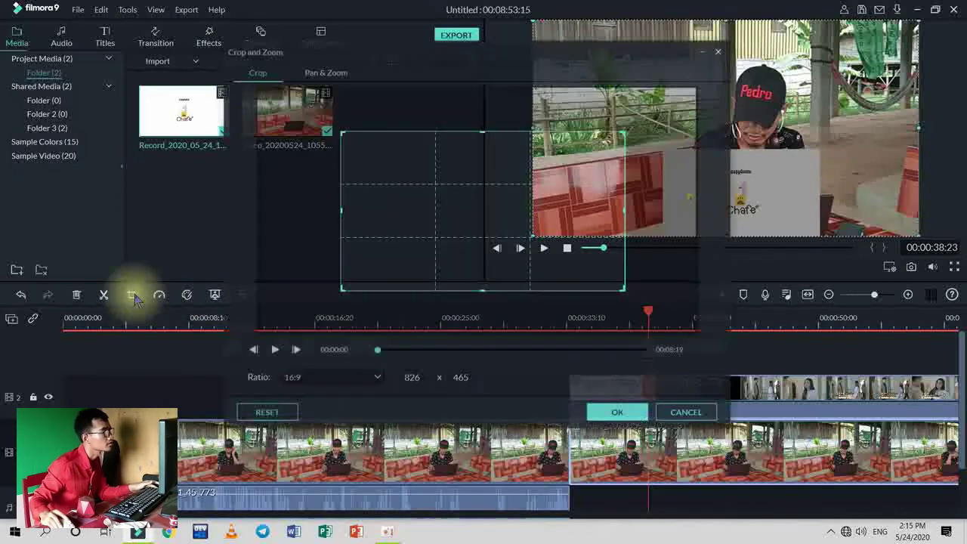
drag(549, 216, 549, 208)
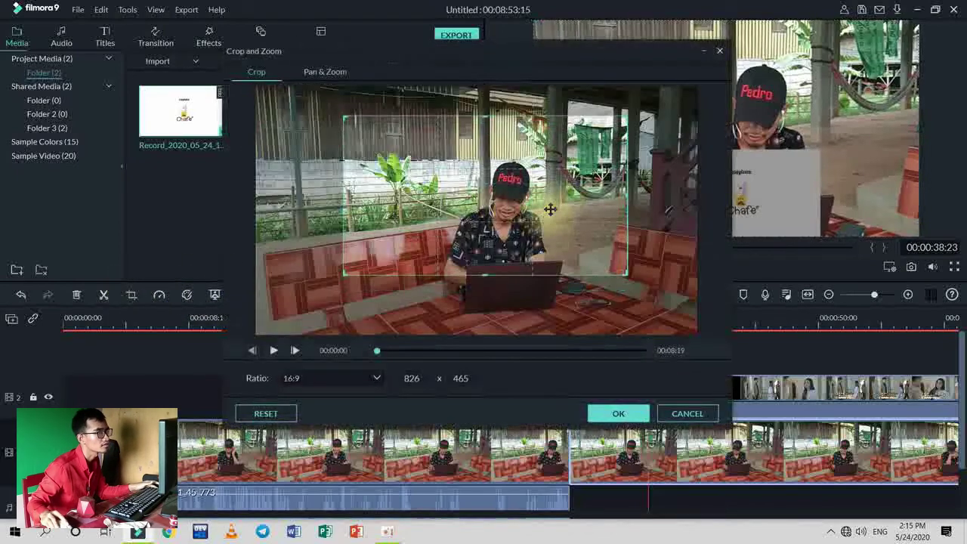
drag(624, 270, 647, 307)
drag(582, 273, 569, 263)
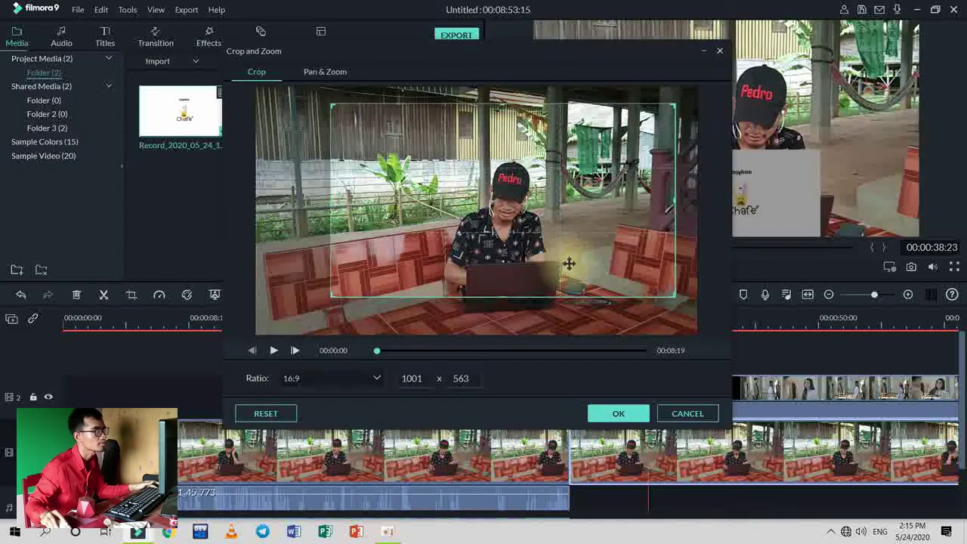
click(622, 415)
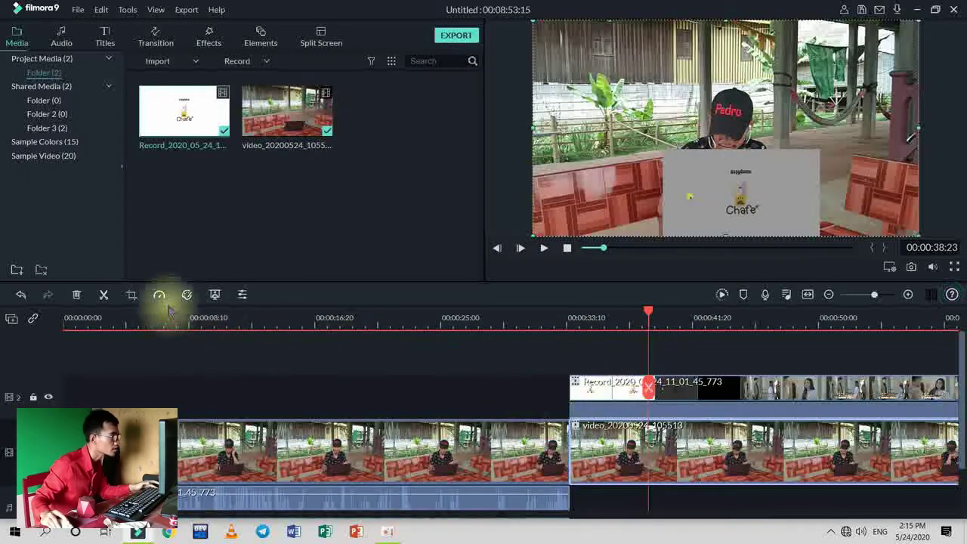
Move the crop frame down to the lower edge of the camera picture and play the edit from 00:00:38:23 to 00:00:43:24.
click(132, 294)
drag(518, 220, 513, 256)
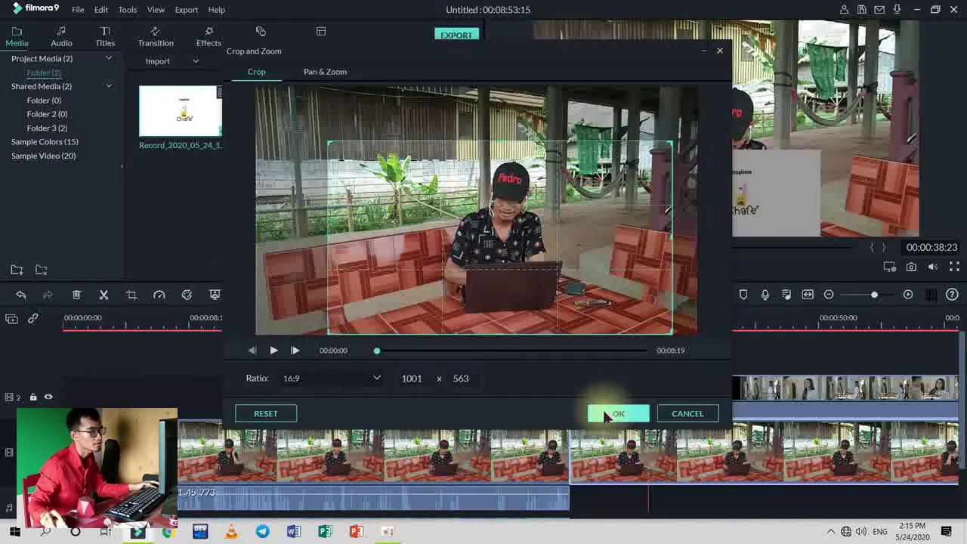
click(617, 414)
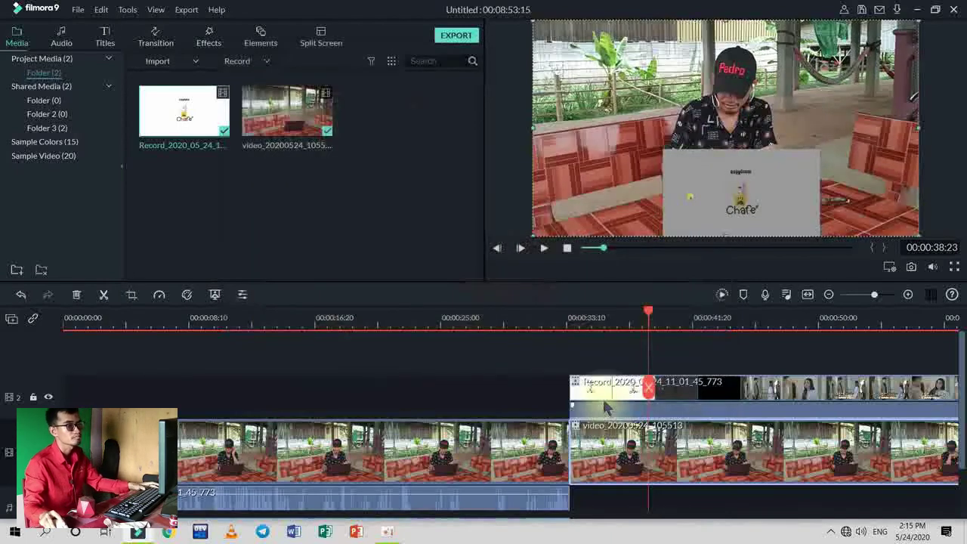
key(space)
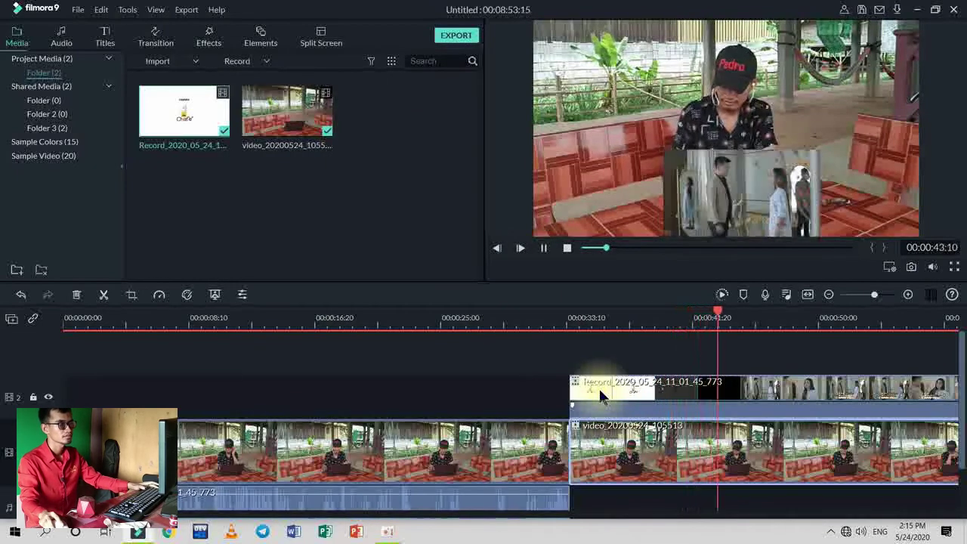
key(space)
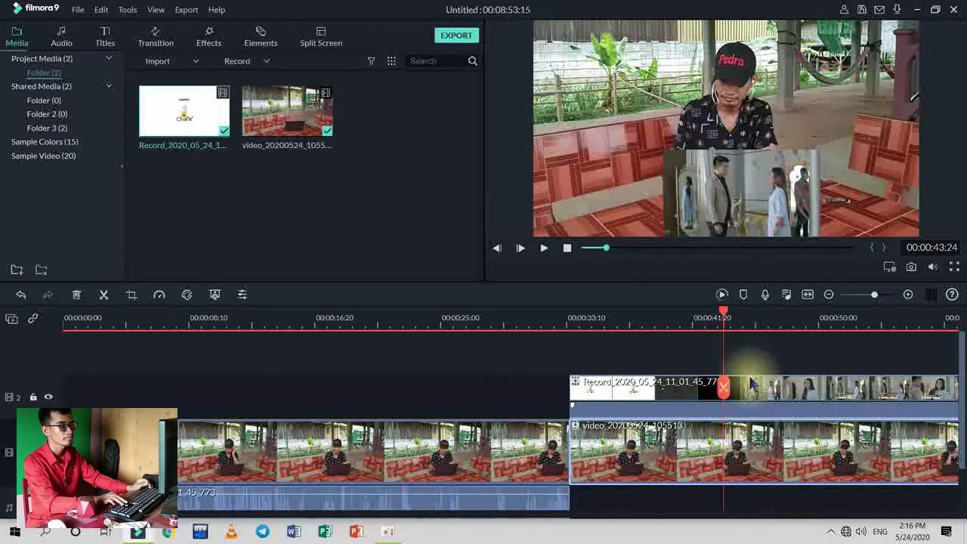
Step back from the end of the screen recording to its closing credit at 00:08:15:20 and split the recording there.
scroll(752, 385, down, 1)
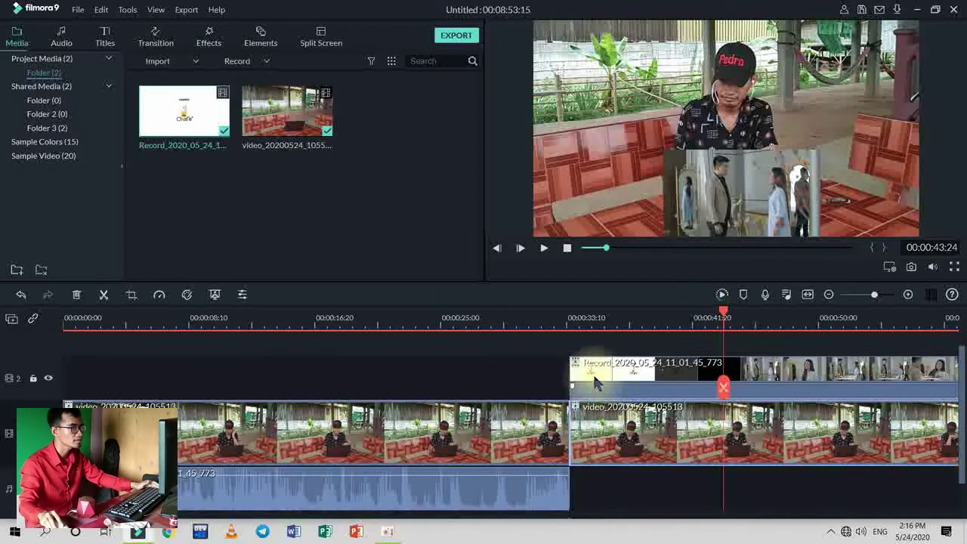
scroll(631, 416, up, 1)
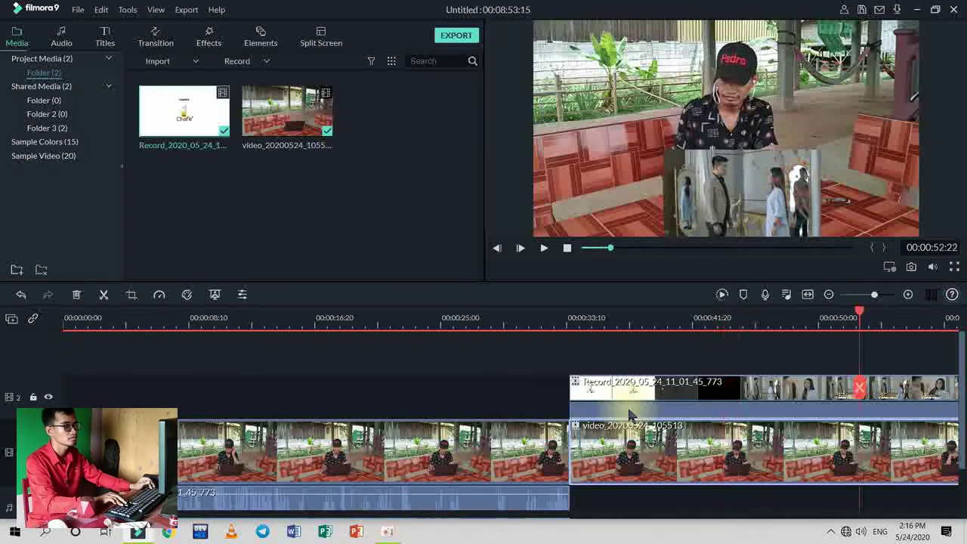
key(Down)
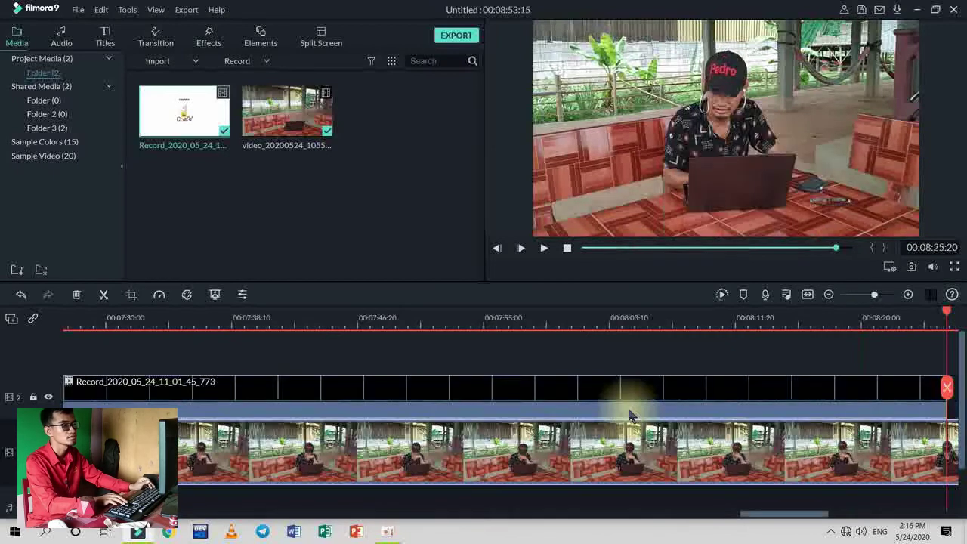
key(Left)
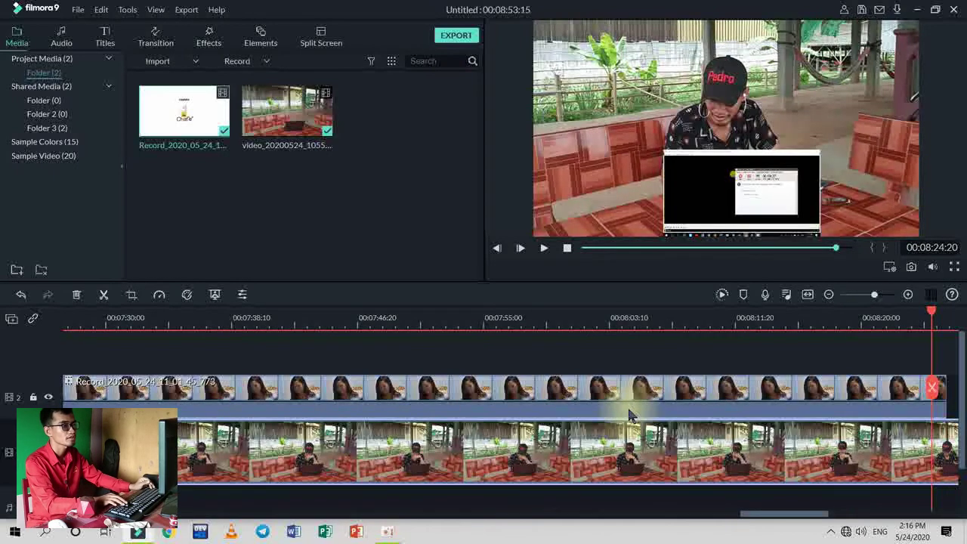
key(Left)
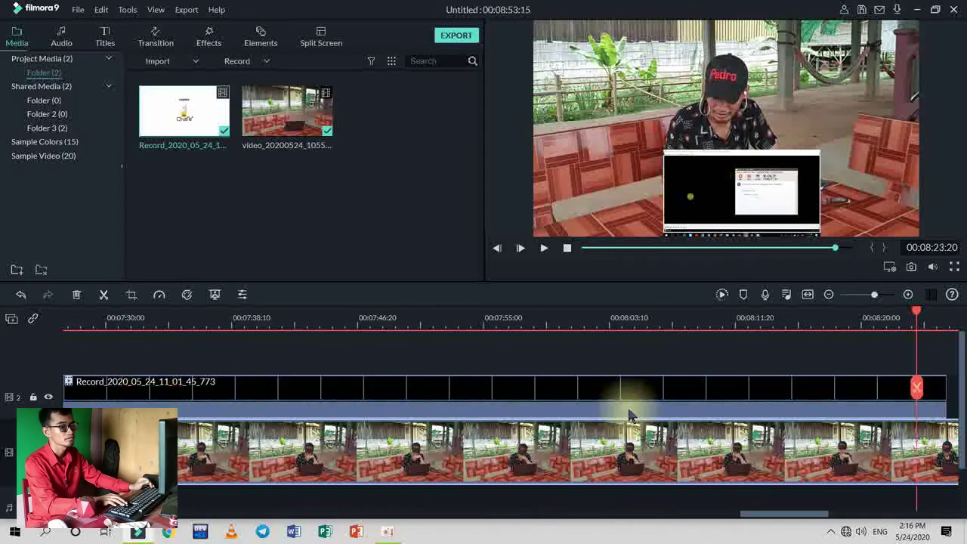
key(Left)
key(Left)
key(Left)
key(Left)
key(Left)
key(Left)
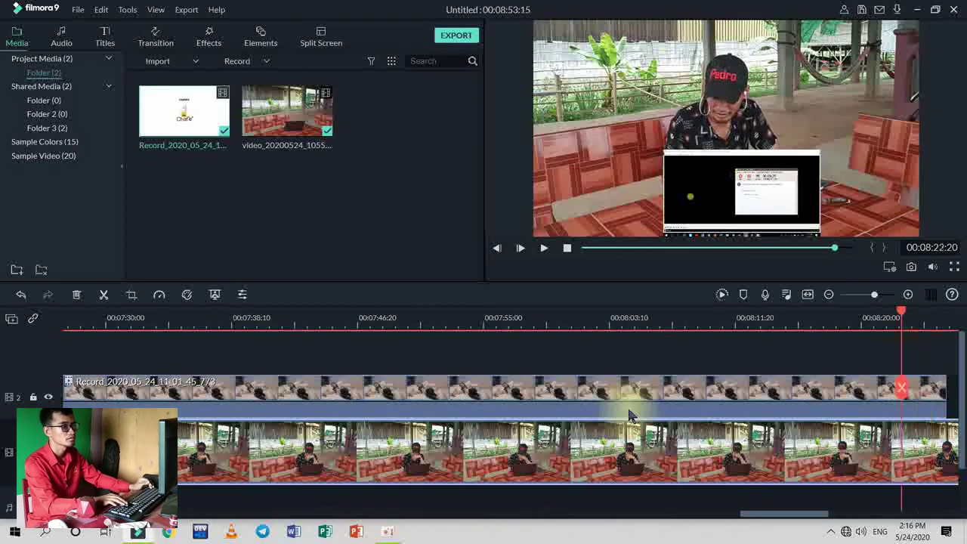
key(Left)
key(Left)
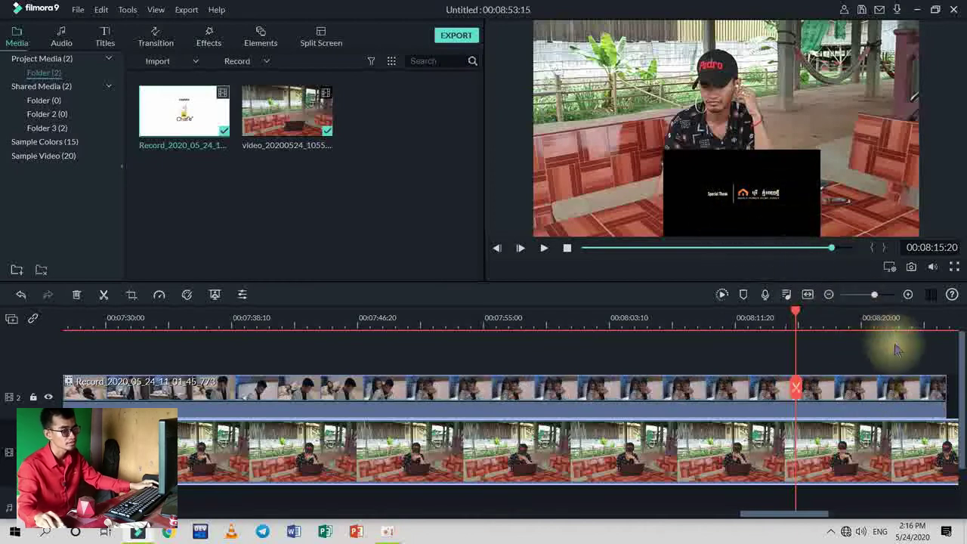
click(850, 387)
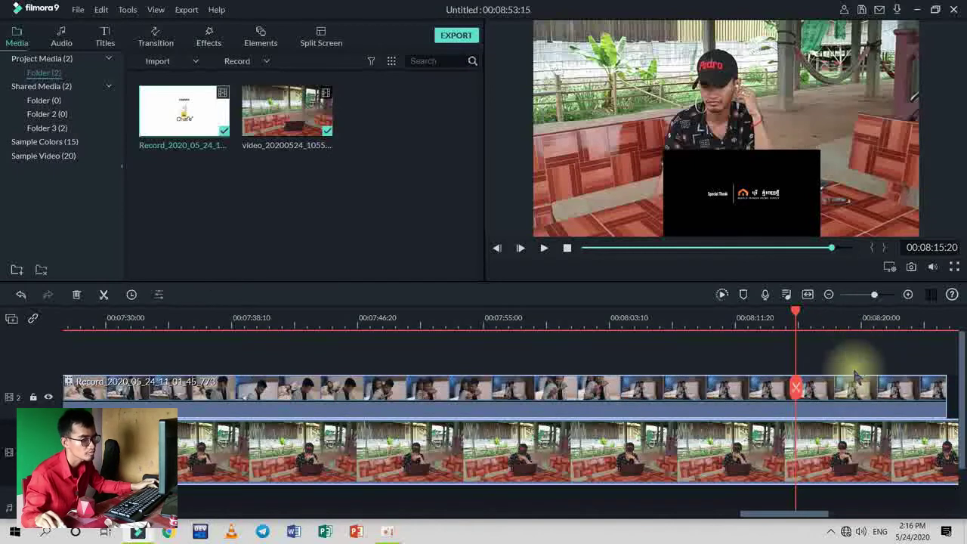
click(797, 389)
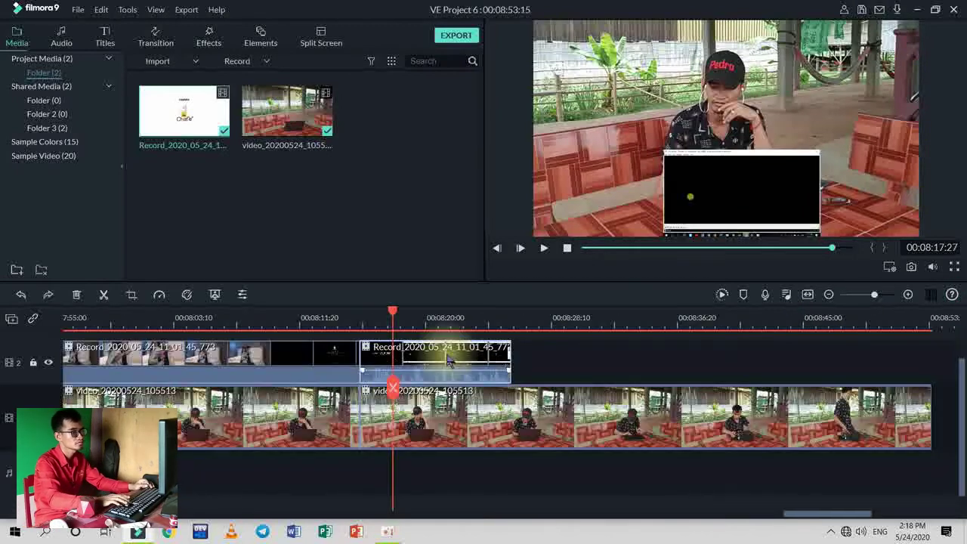
Play the edit across the cut from 00:08:14:20 to 00:08:17:04, and return to the cut at 00:08:15:20.
key(Up)
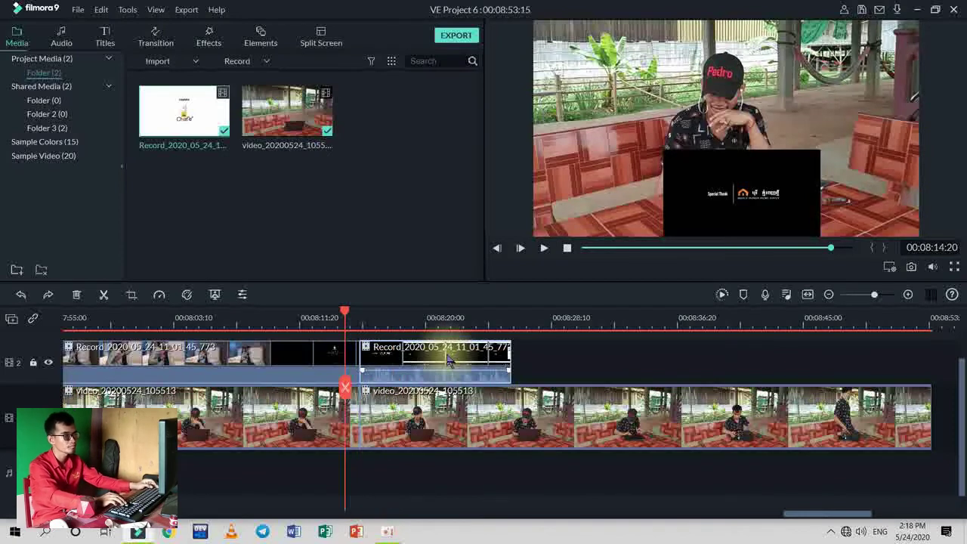
key(space)
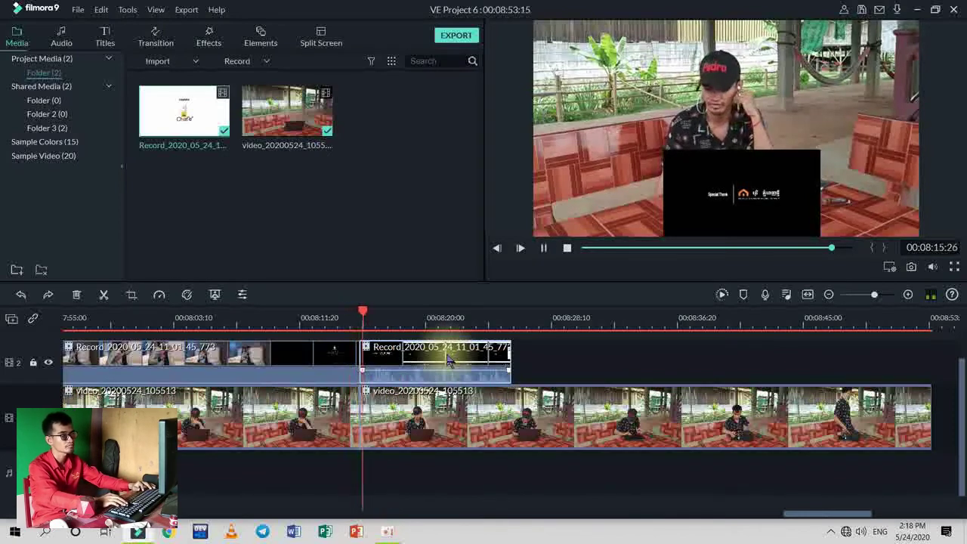
key(space)
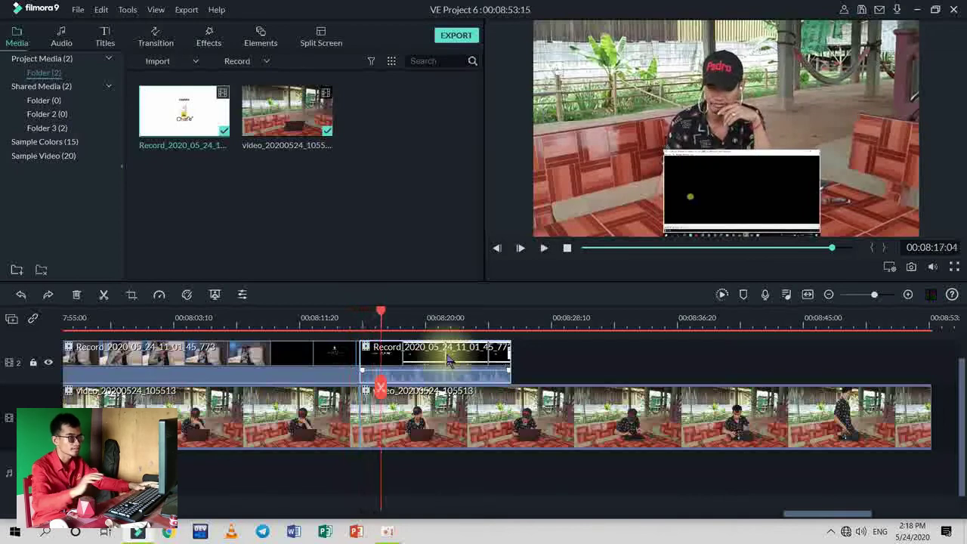
key(Up)
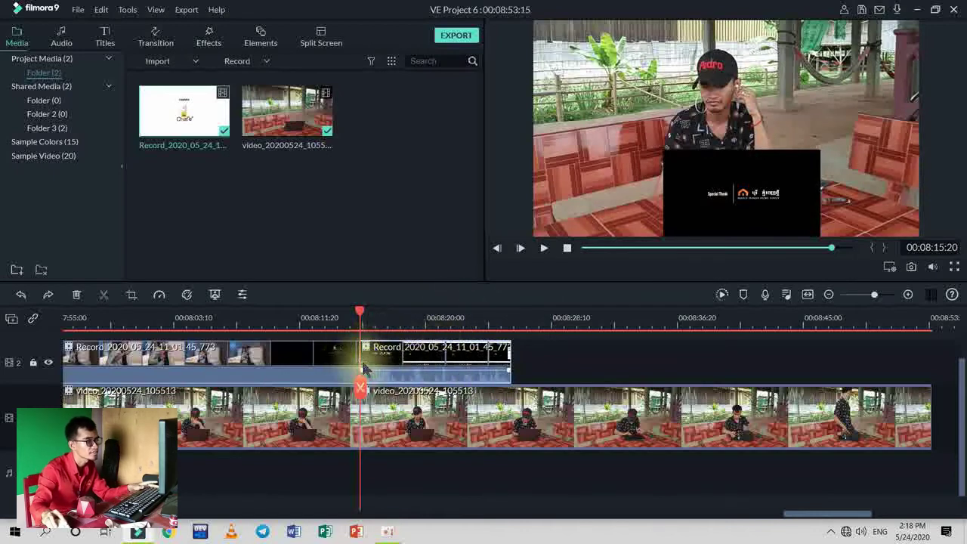
Detach the audio from the screen recording's last segment and delete that segment's picture, keeping the audio.
click(415, 311)
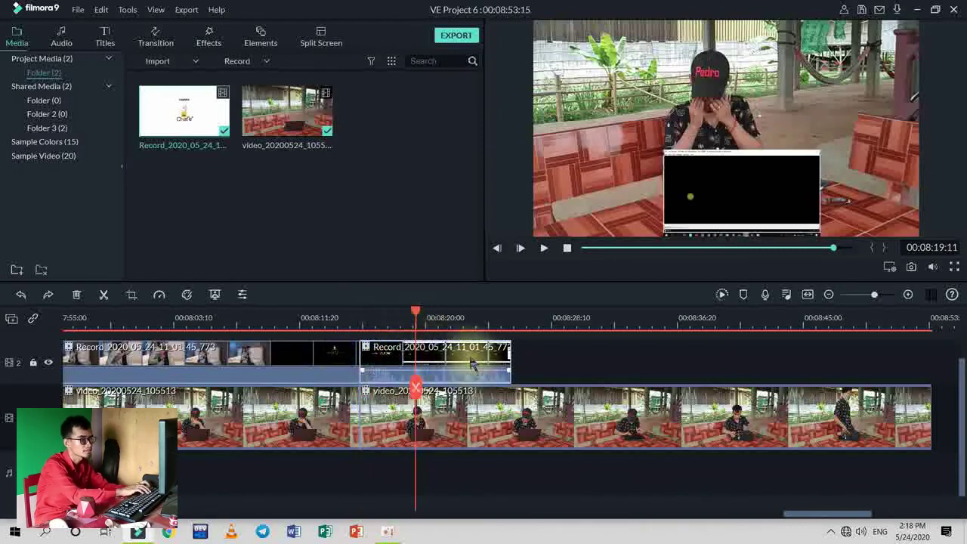
key(ctrl+alt+d)
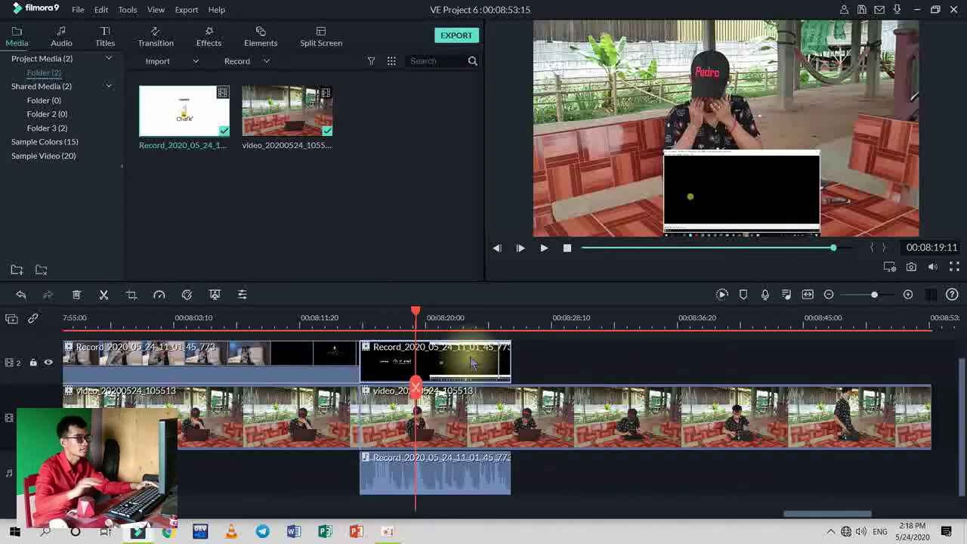
key(Delete)
Play the closing part of the edit from the screen recording's last seconds, across the cut at 00:08:15:20, to the end of the detached audio.
scroll(470, 363, left, 5)
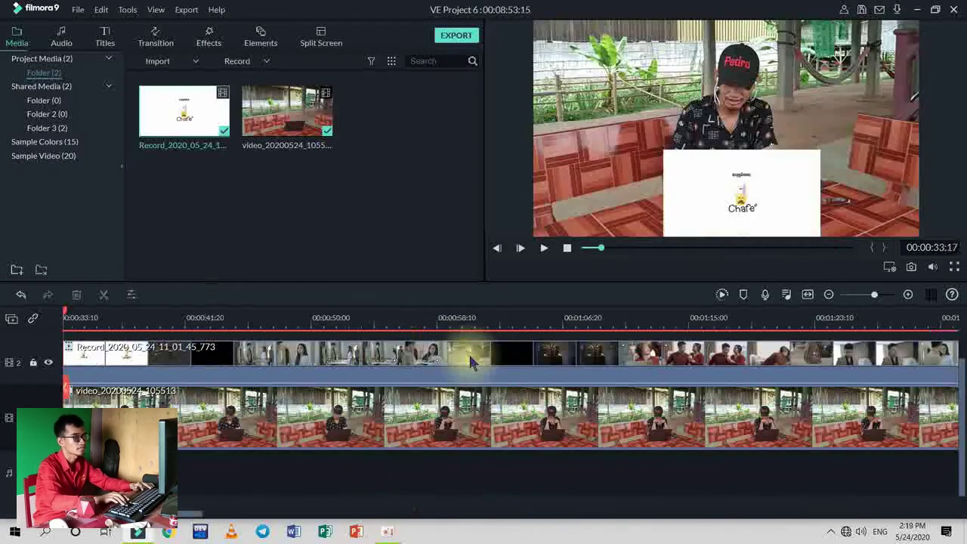
key(space)
scroll(469, 358, down, 2)
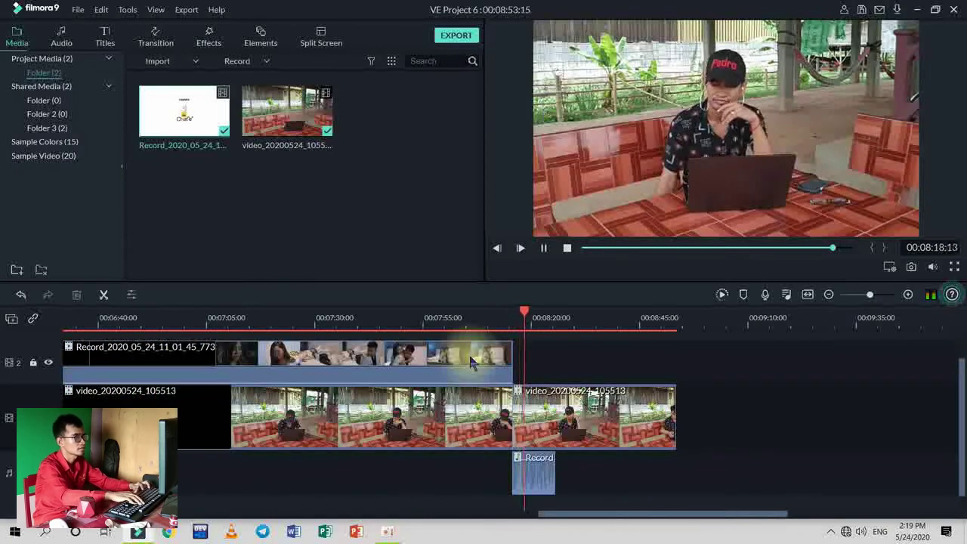
key(space)
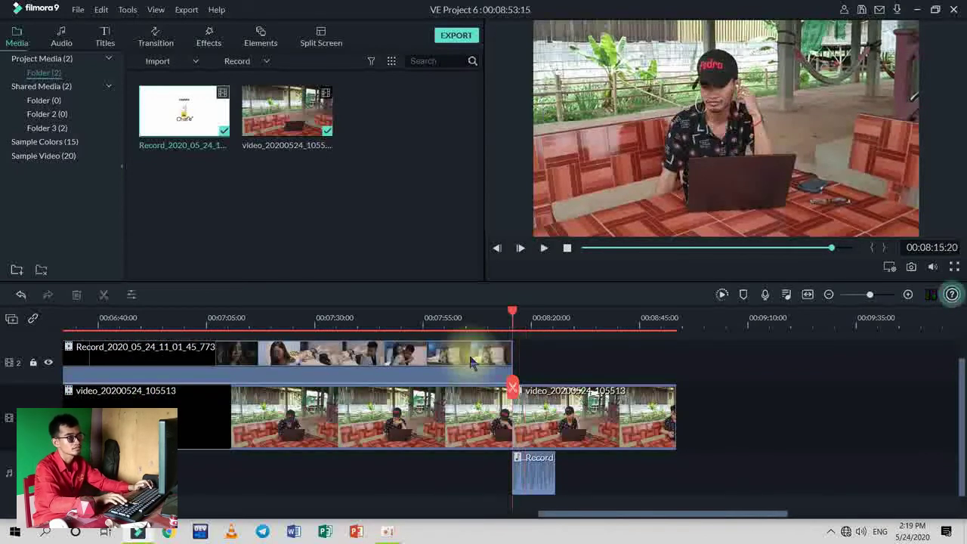
key(space)
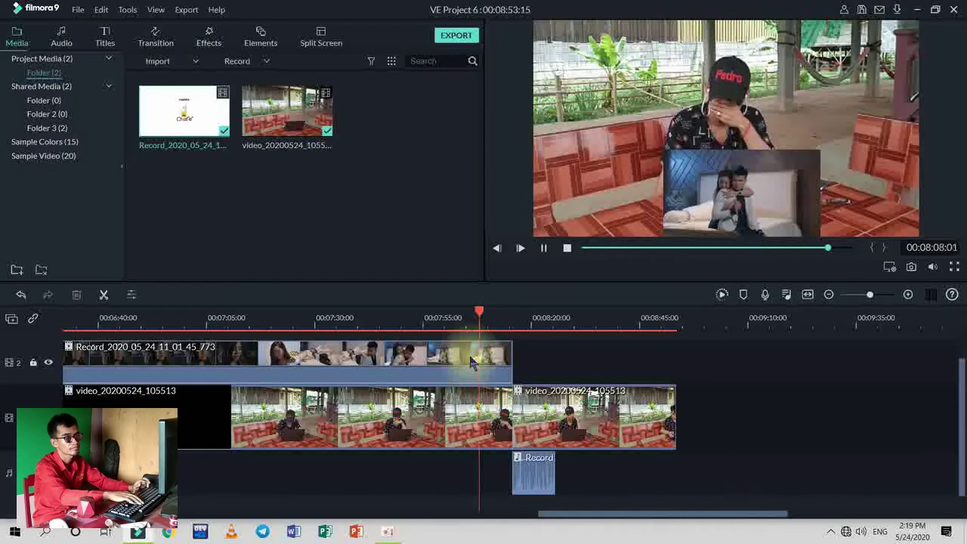
scroll(470, 363, up, 2)
scroll(470, 363, up, 1)
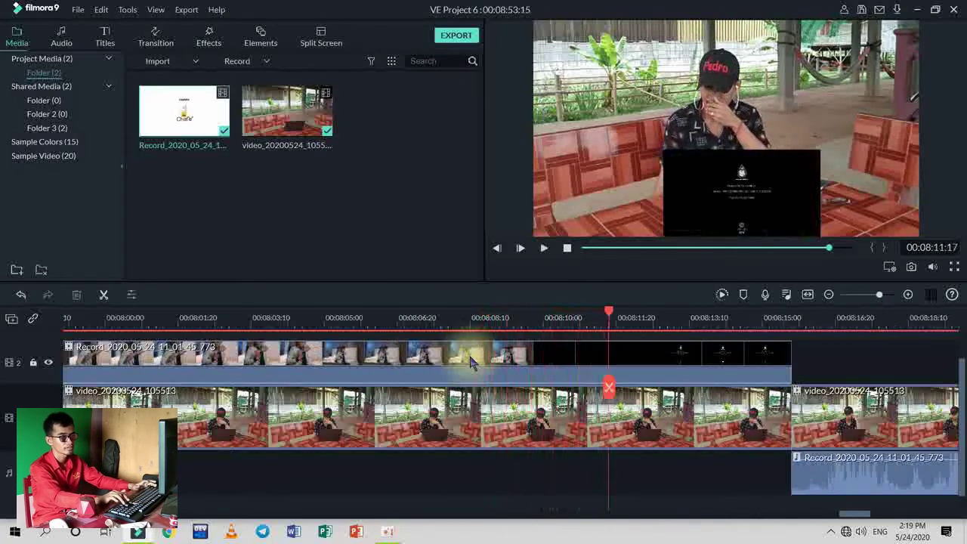
key(Down)
scroll(470, 363, down, 3)
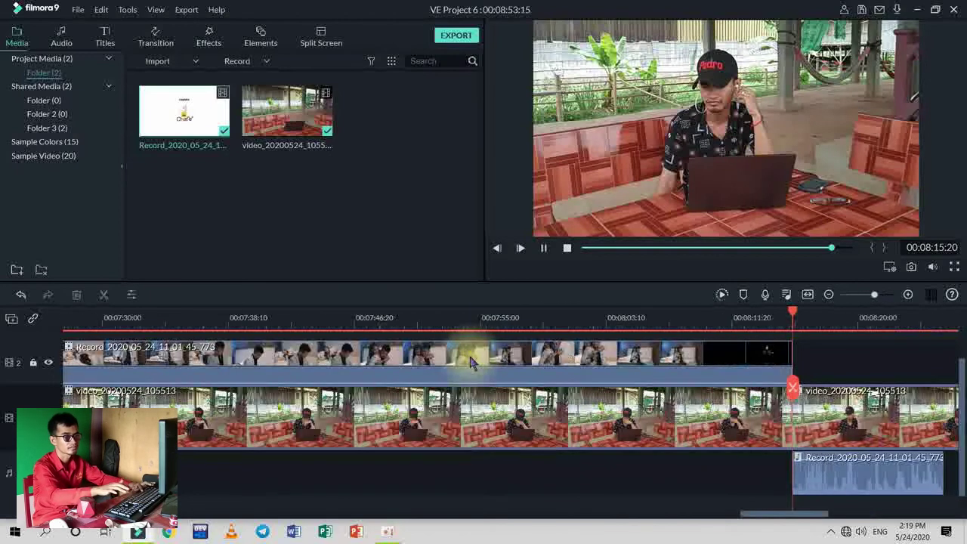
key(space)
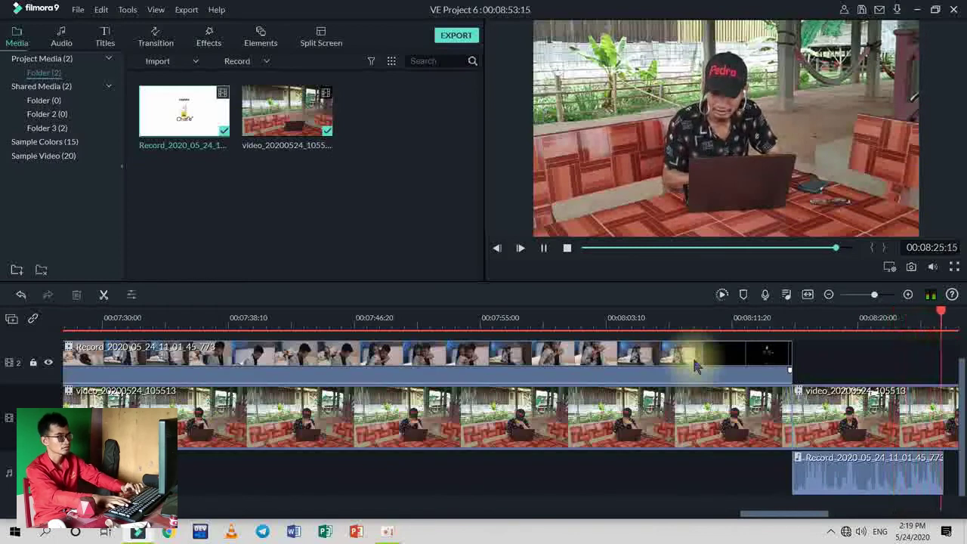
key(space)
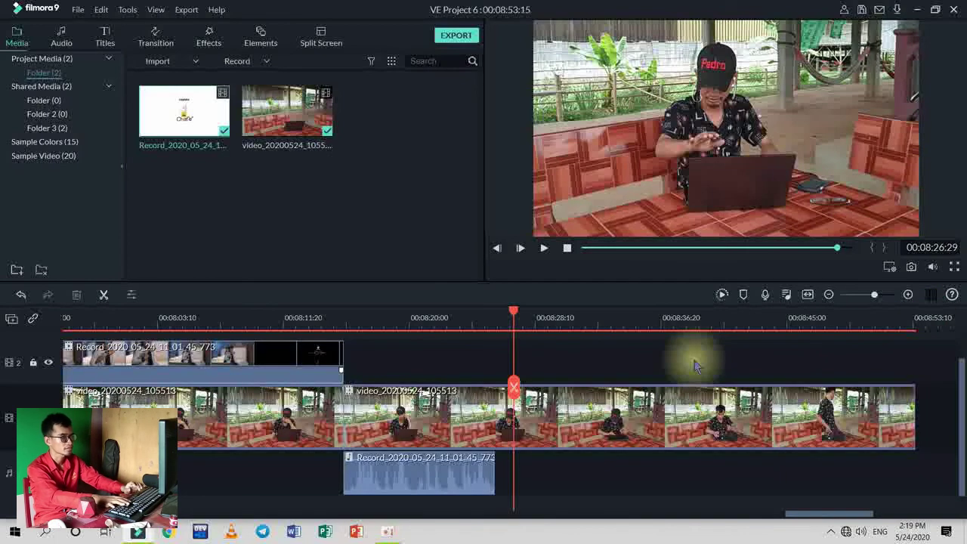
Split the camera video at 00:08:25:20, exactly where the detached closing audio ends.
key(Left)
key(space)
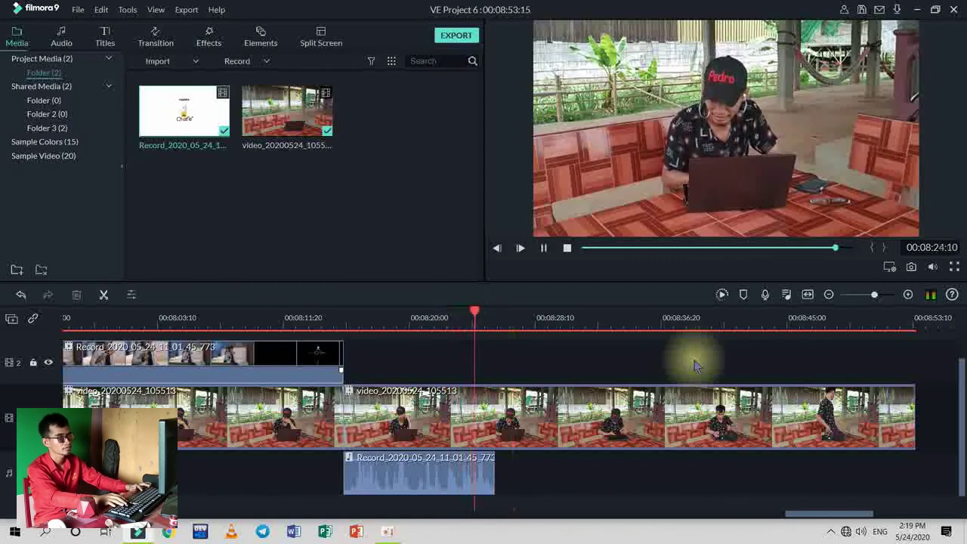
key(space)
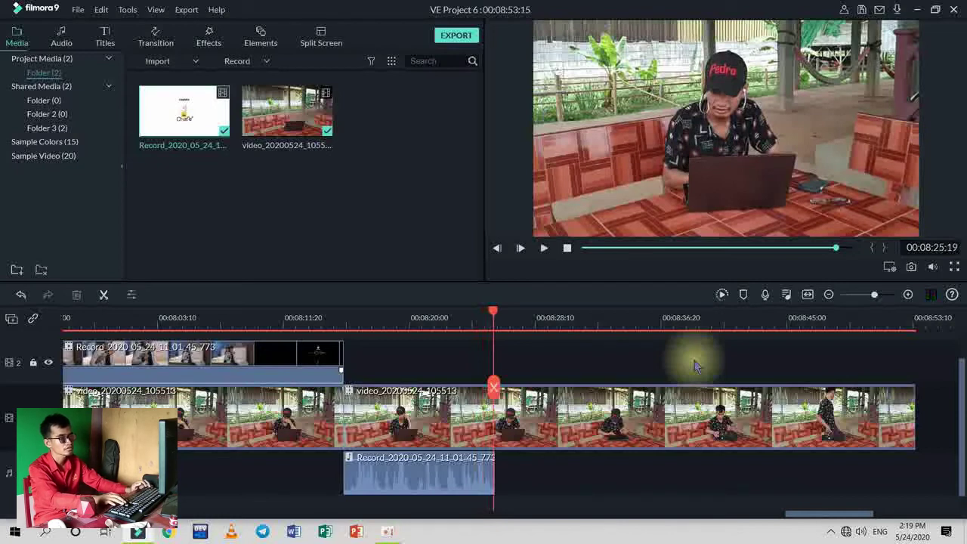
key(space)
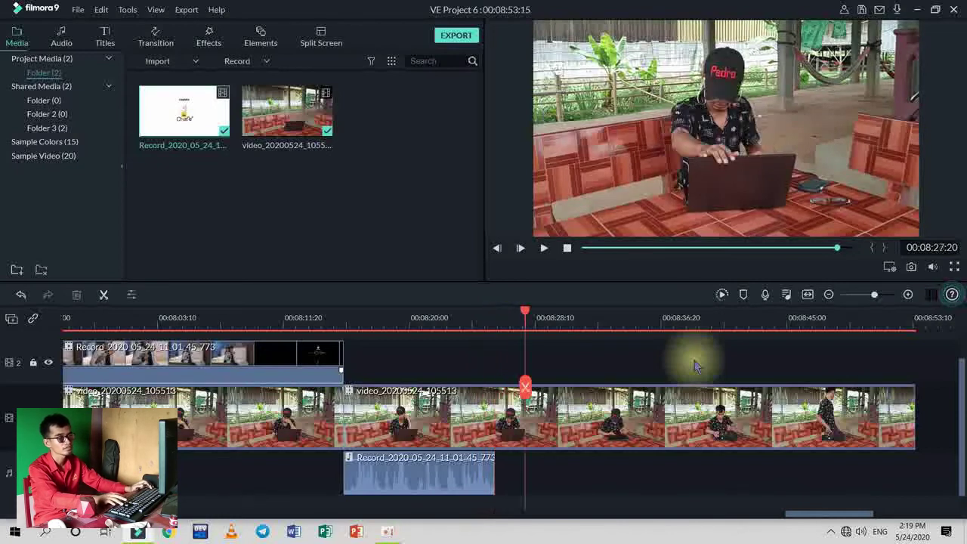
key(Left)
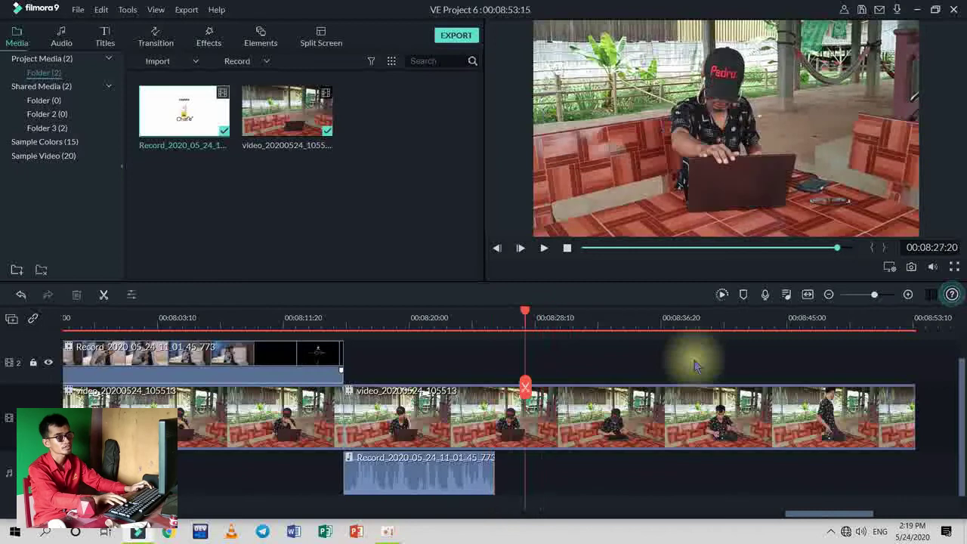
key(Left)
key(Left)
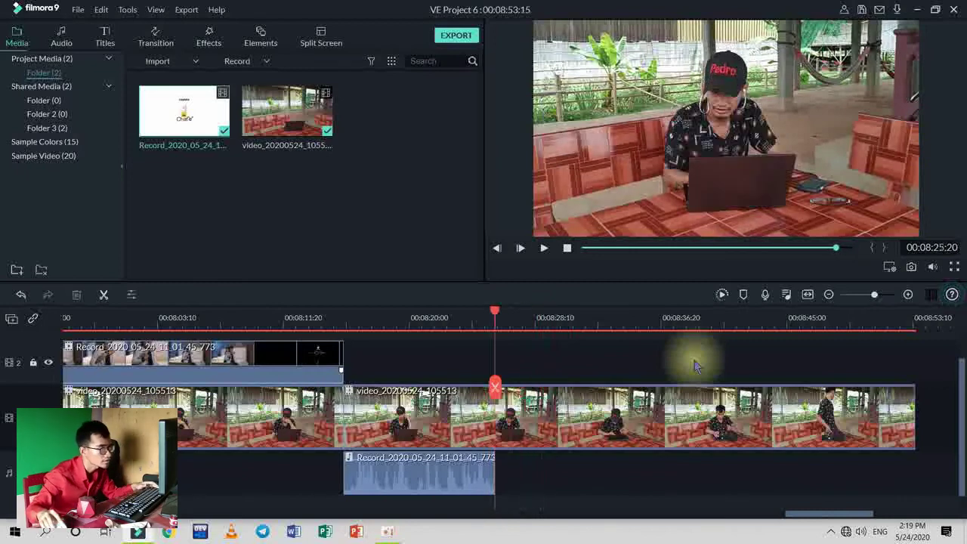
click(494, 387)
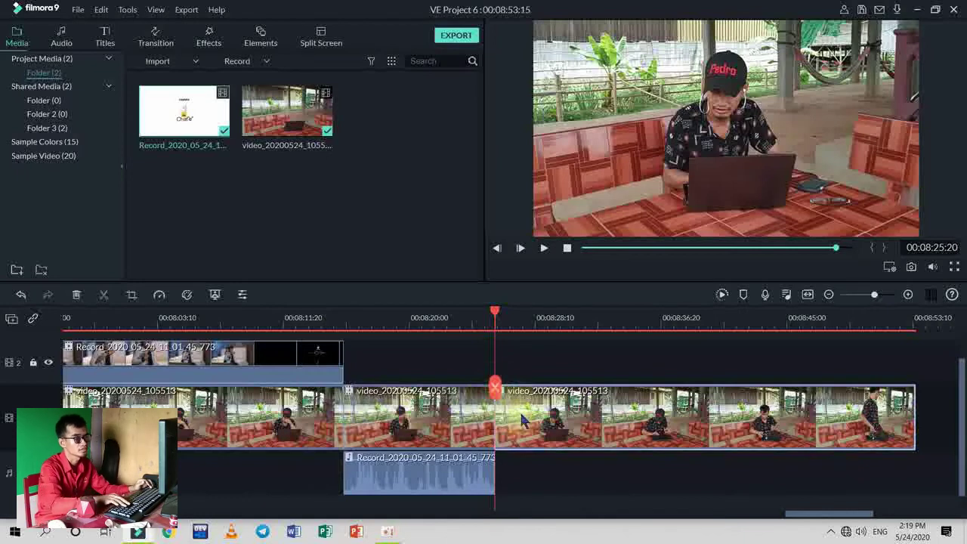
Cut out the camera video's short piece between 00:08:25:20 and 00:08:27:03, close the gap, and play across the join to 00:08:32:24.
key(Right)
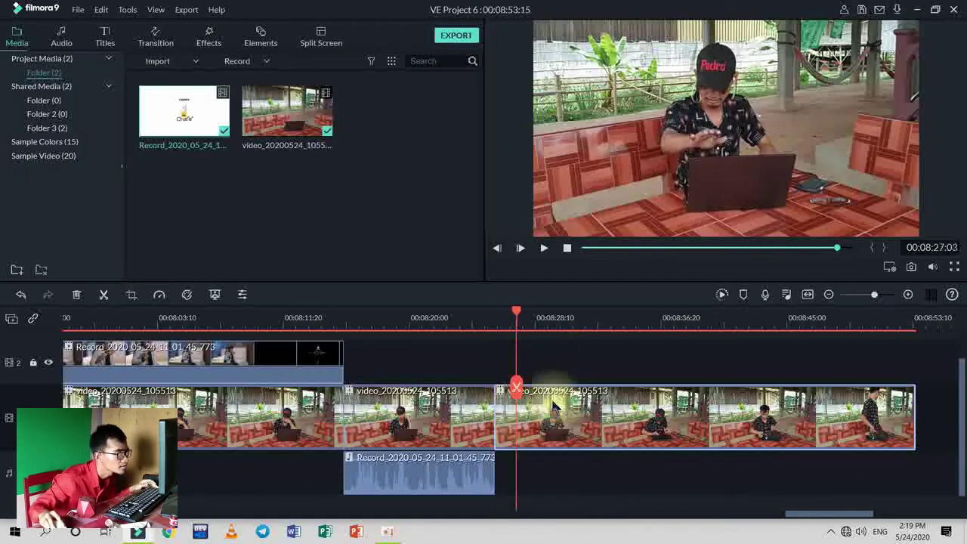
click(517, 387)
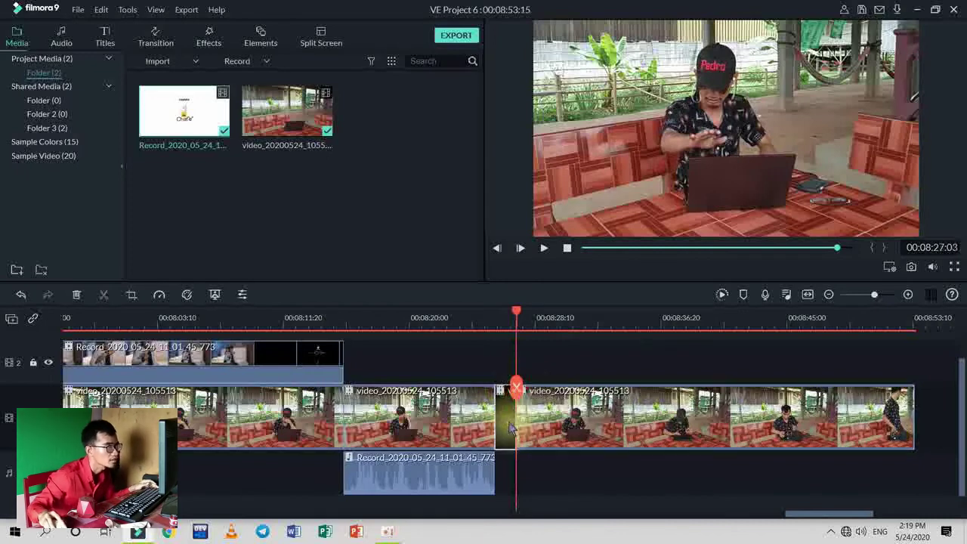
key(Delete)
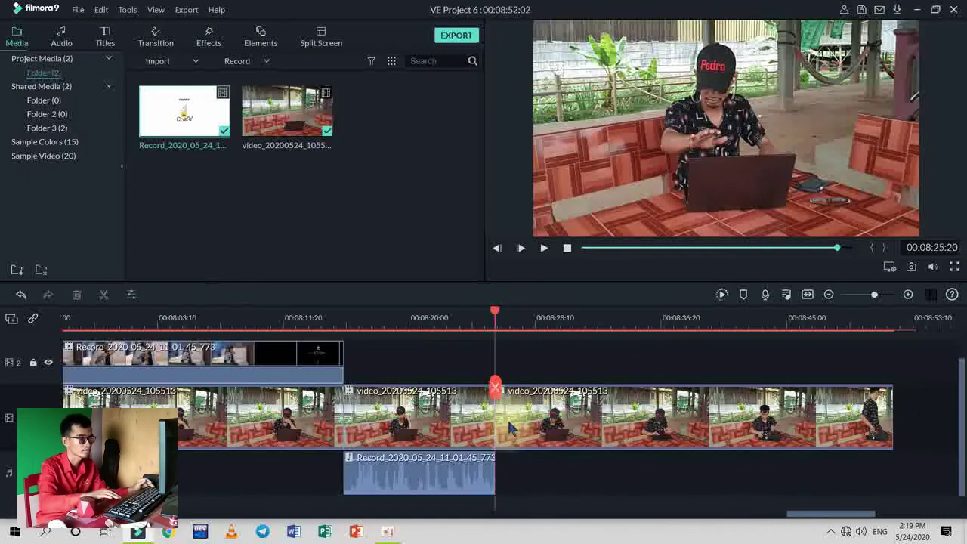
key(space)
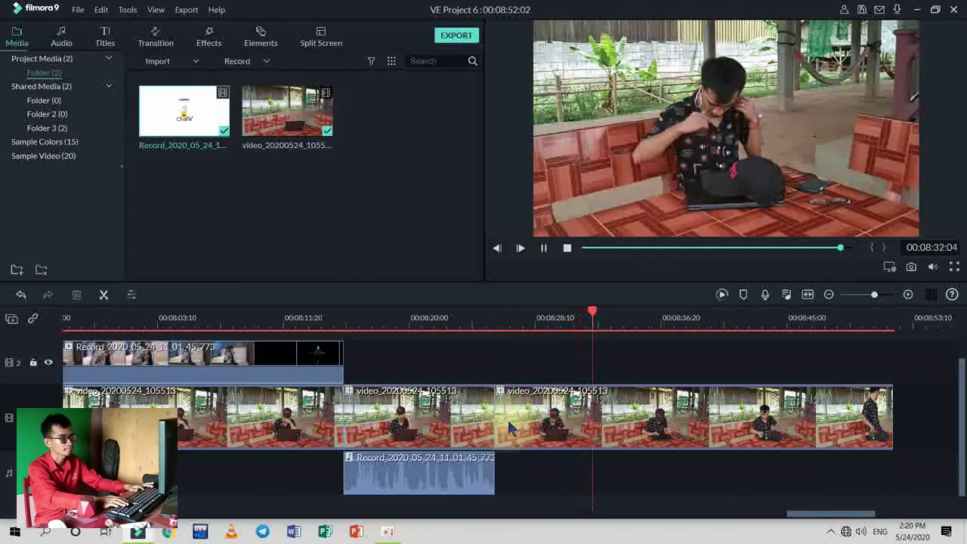
key(space)
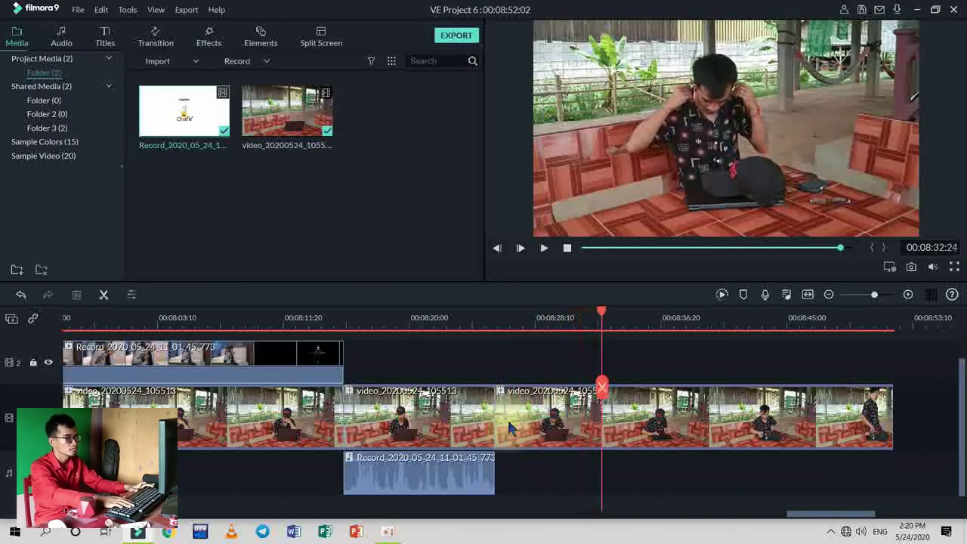
Return to the beginning of the timeline and play through the opening of the edit.
key(Home)
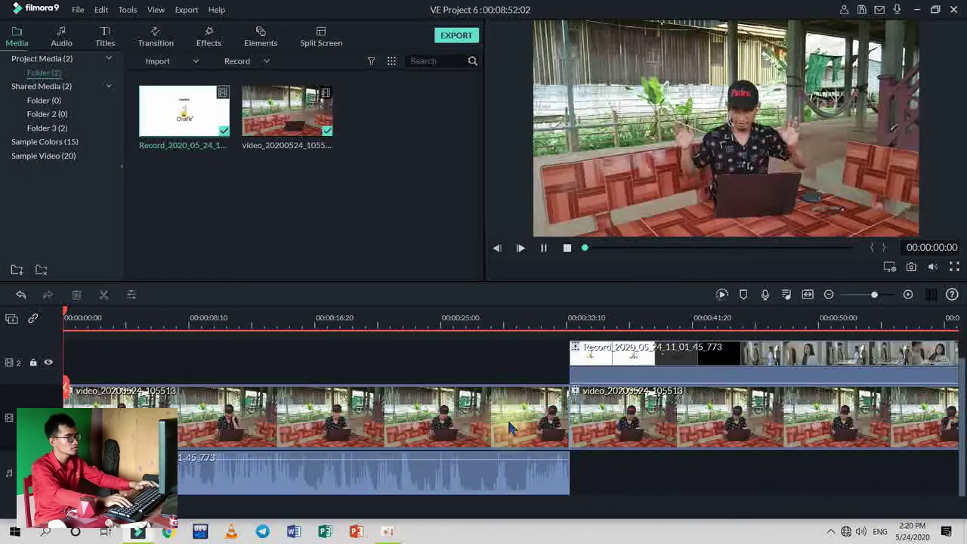
key(space)
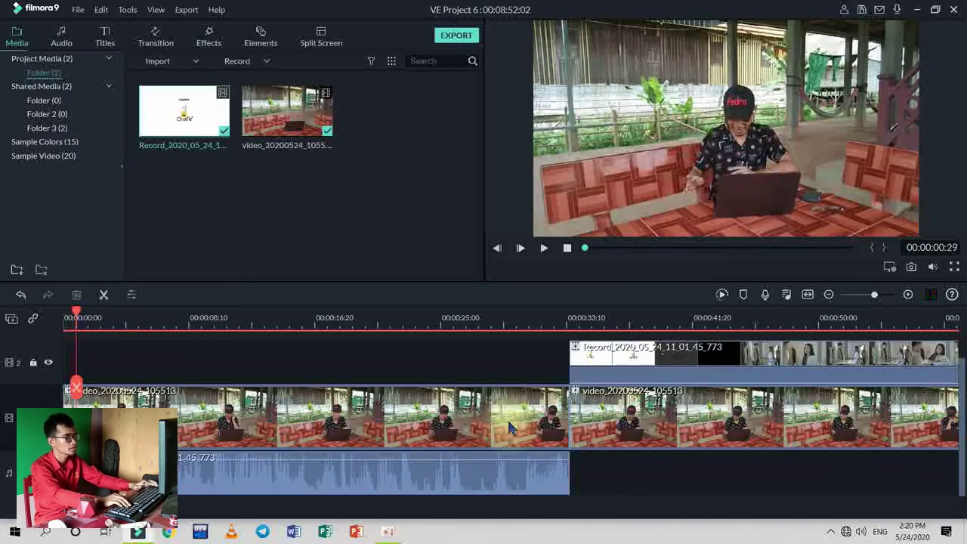
key(space)
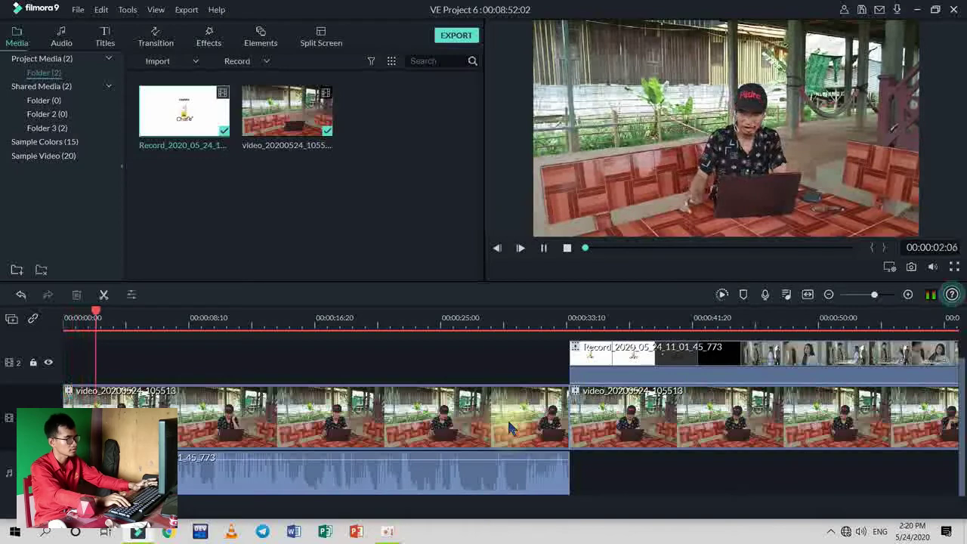
key(space)
key(Down)
key(space)
key(space)
key(space)
key(space)
key(Left)
key(Left)
key(Left)
key(Left)
key(Left)
key(Left)
key(Left)
key(Left)
key(Left)
key(Left)
click(508, 425)
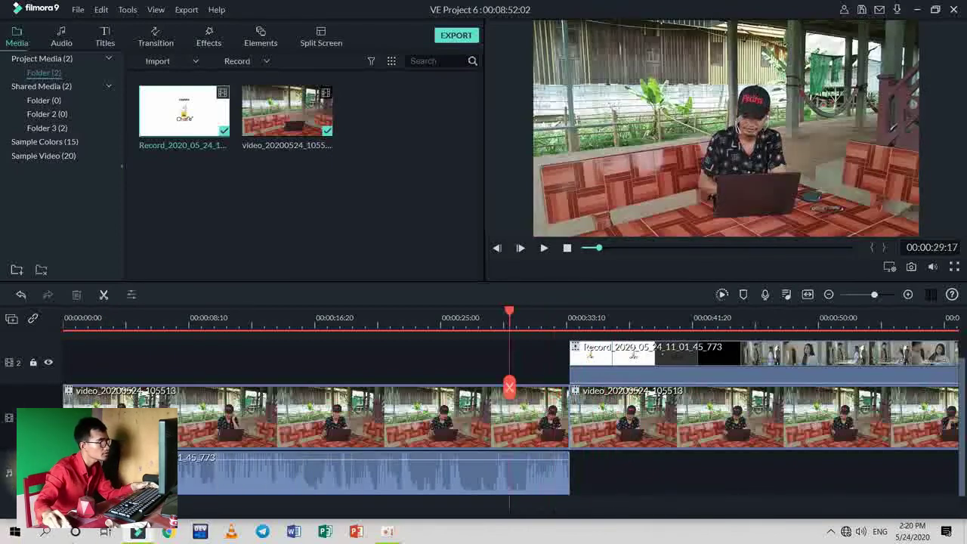
Lock audio track 1 and video tracks 1 and 2.
click(32, 418)
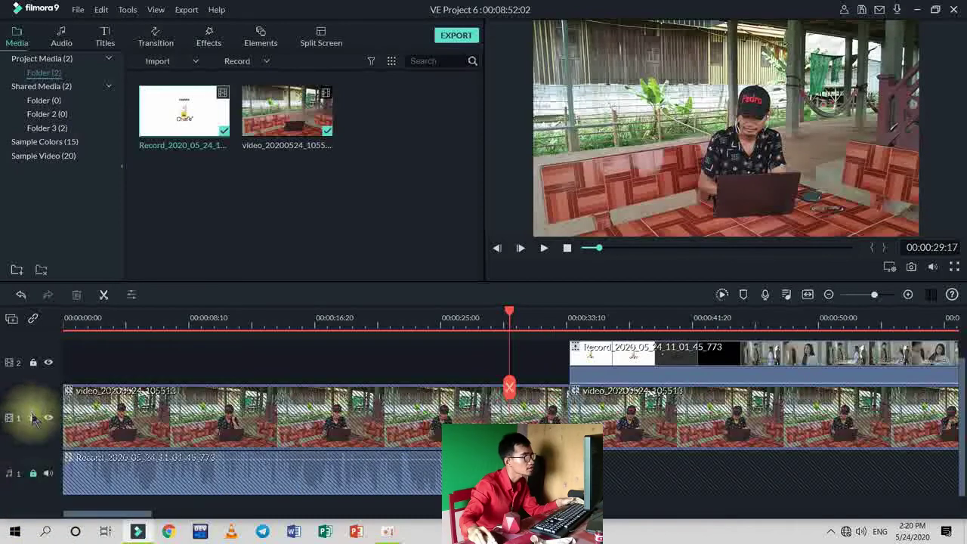
scroll(32, 418, up, 1)
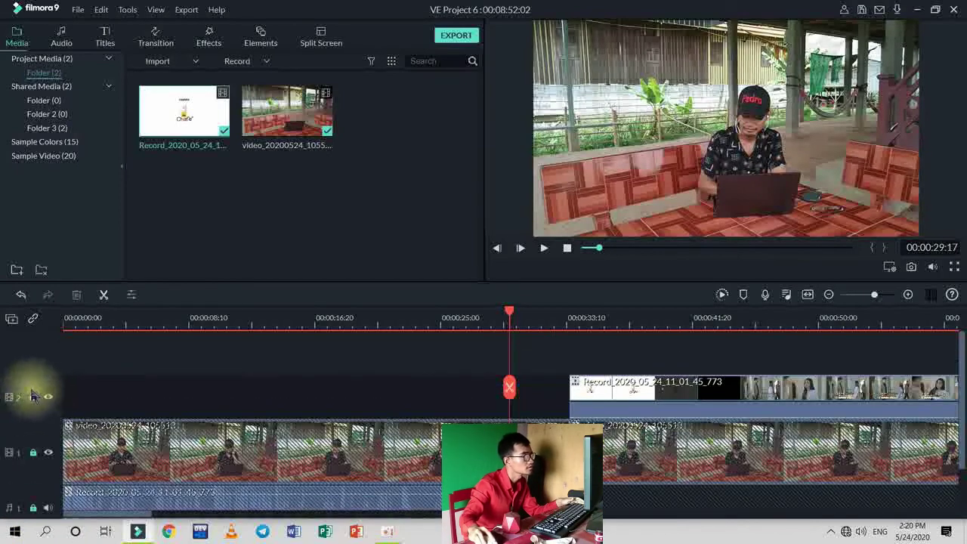
click(32, 395)
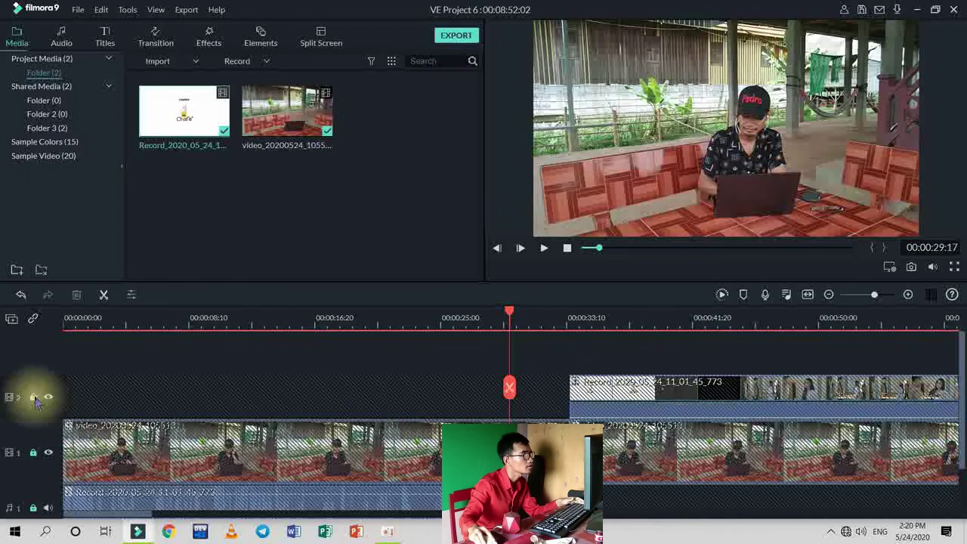
scroll(208, 398, down, 1)
scroll(208, 399, up, 1)
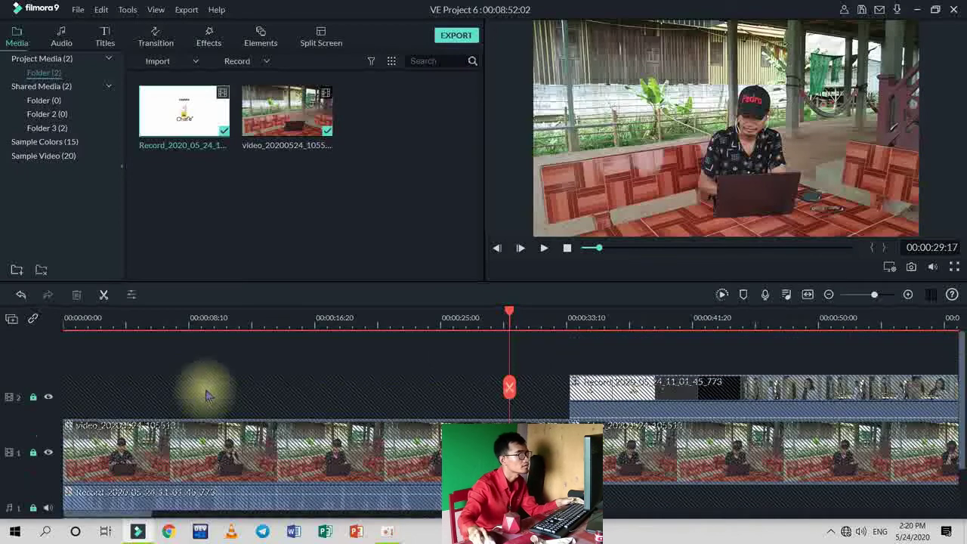
Start importing another media file and browse from the Pictures folder to drive D.
double_click(296, 198)
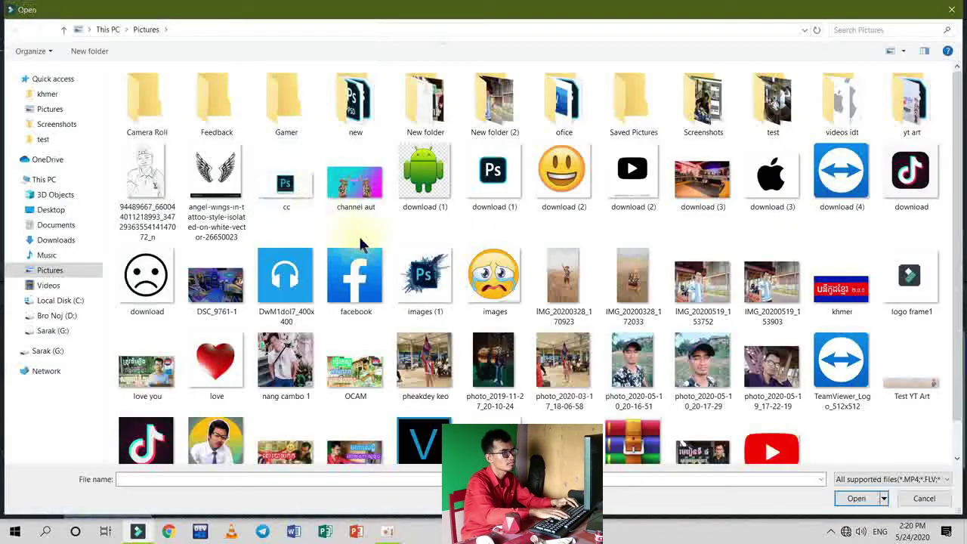
key(alt+Up)
key(Down)
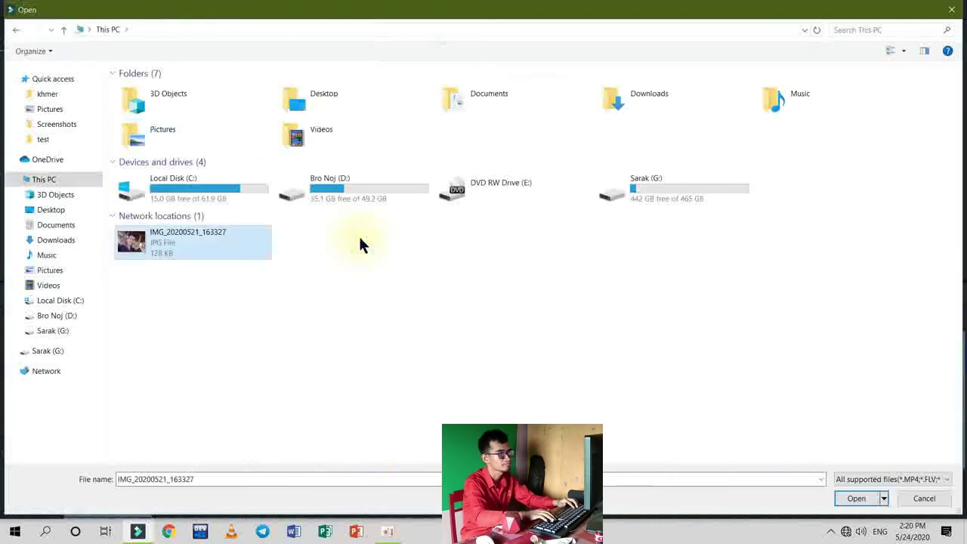
key(Up)
key(Left)
key(Return)
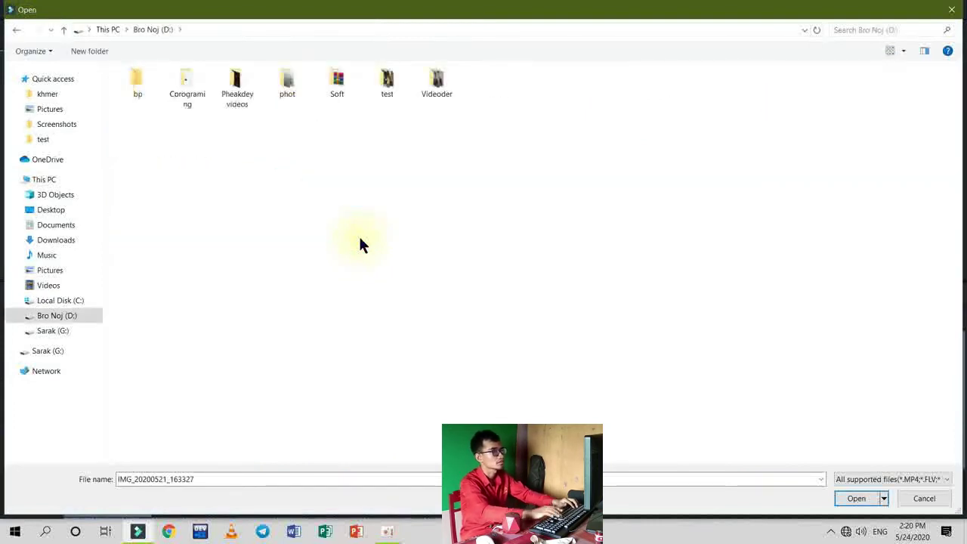
key(Right)
key(Right)
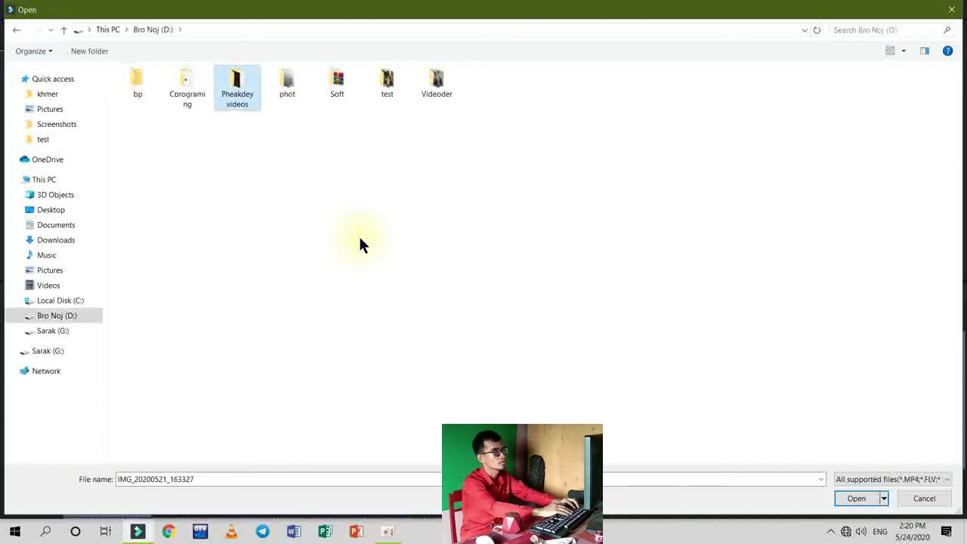
key(Right)
key(Return)
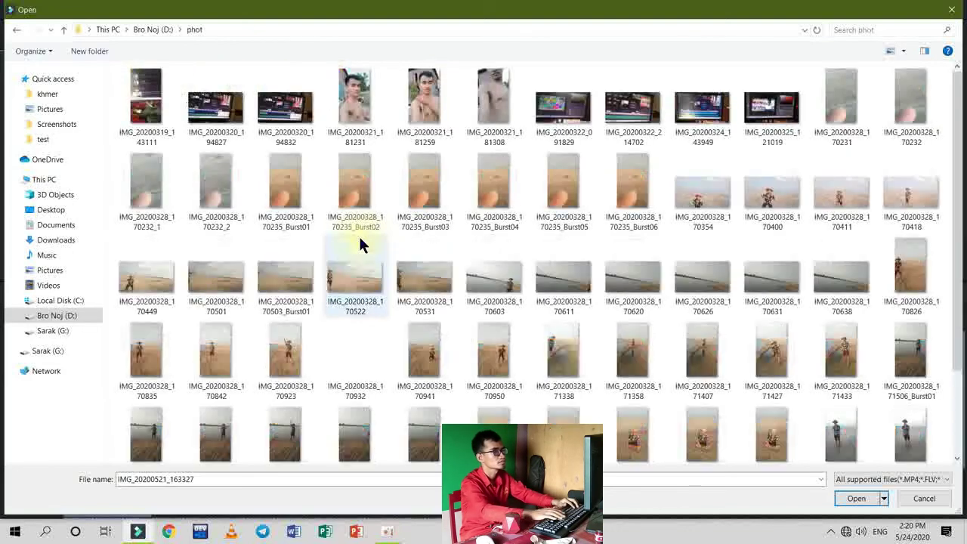
key(BackSpace)
key(Left)
key(Return)
key(Right)
key(Right)
key(Return)
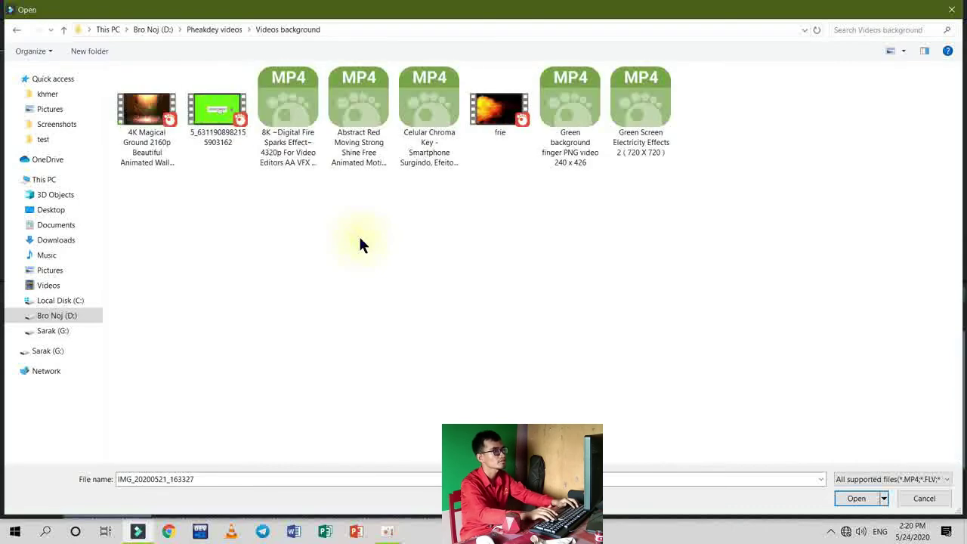
key(Right)
key(Return)
Place the green-screen subscribe clip on a new third video track at about 17 seconds and preview it at 00:00:20:03.
drag(387, 120, 328, 348)
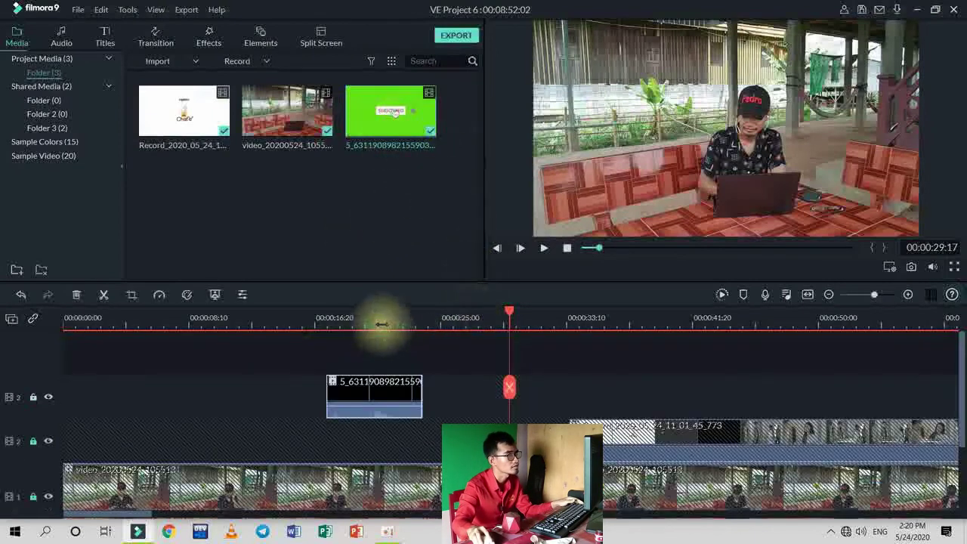
click(367, 317)
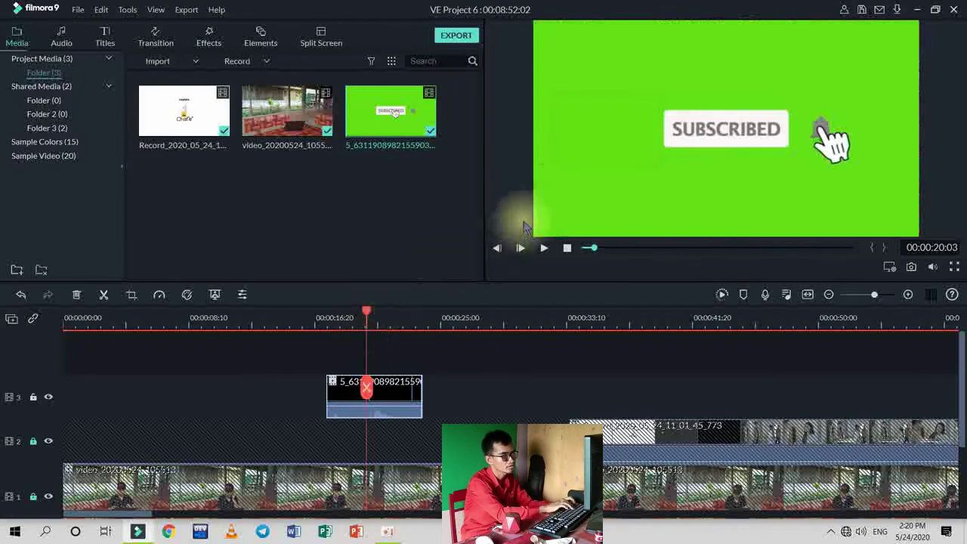
Key out the subscribe clip's green background with a chroma key Offset of 89 and move the animation to the picture's lower edge.
key(ctrl+shift+g)
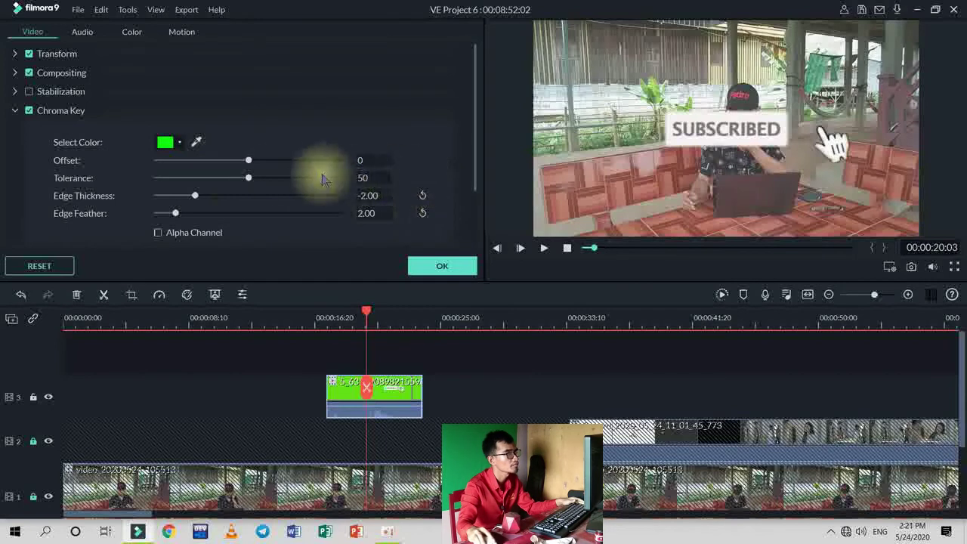
drag(249, 161, 330, 160)
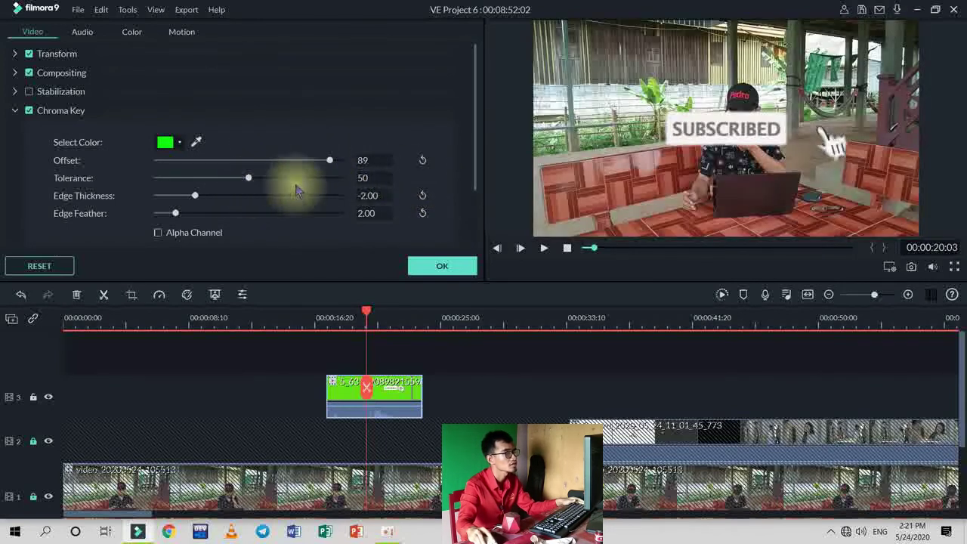
scroll(297, 191, down, 1)
drag(699, 130, 728, 220)
click(529, 391)
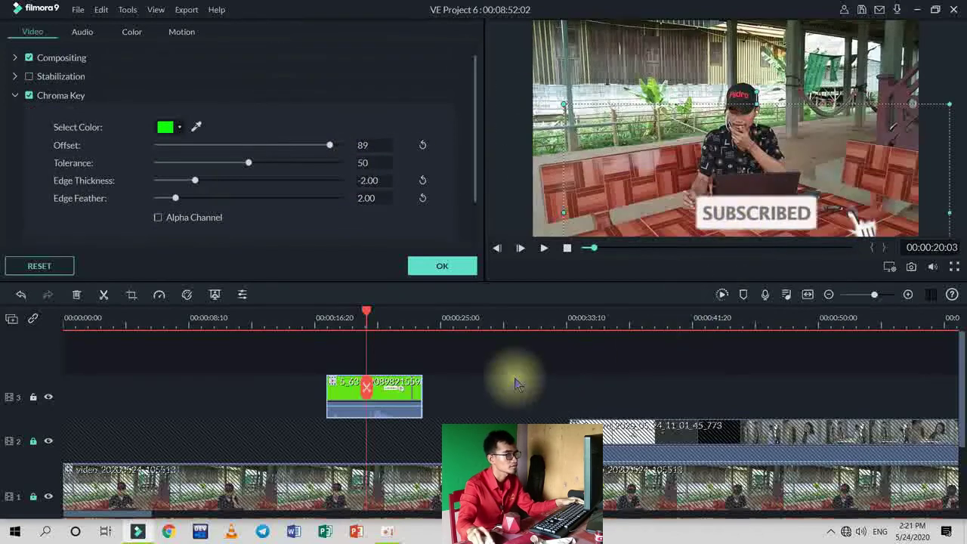
click(442, 265)
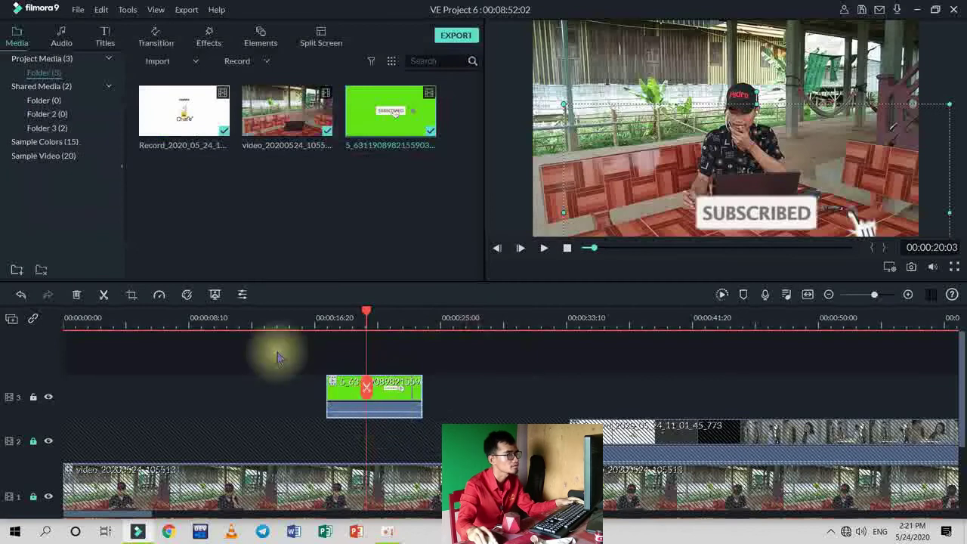
Play the timeline from a few seconds before the subscribe clip to check the keyed animation over the camera video.
click(272, 318)
key(space)
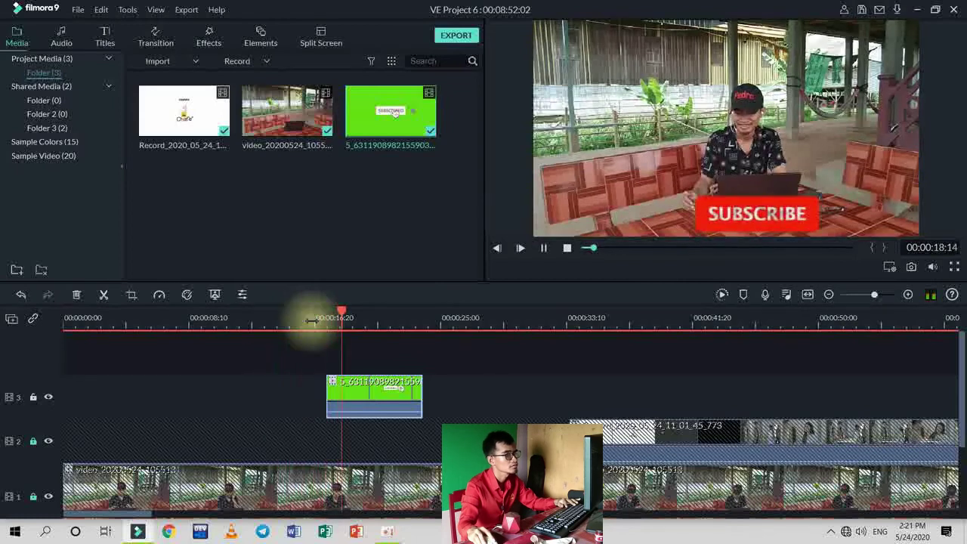
key(space)
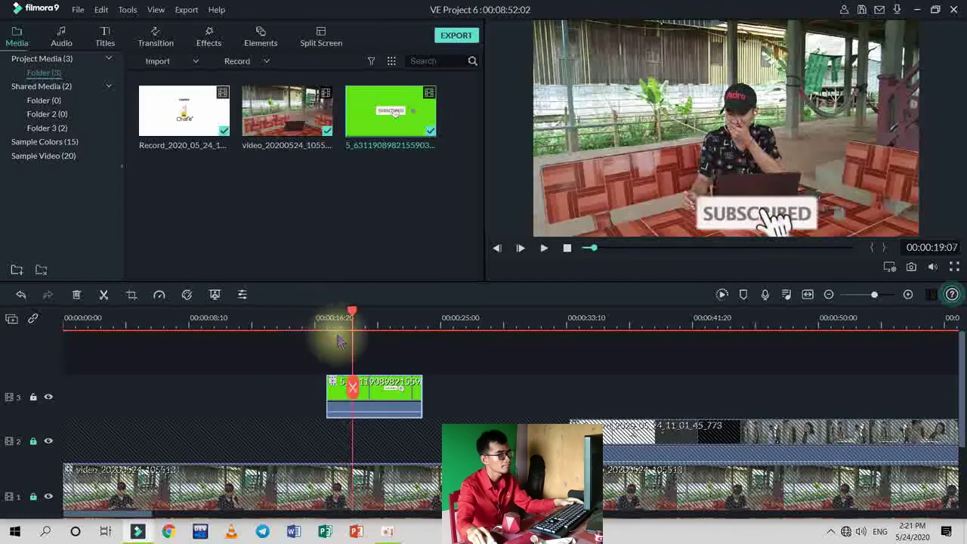
Look over the arranged video and audio tracks and return the playhead to the start of the timeline.
scroll(544, 408, down, 3)
scroll(556, 408, up, 1)
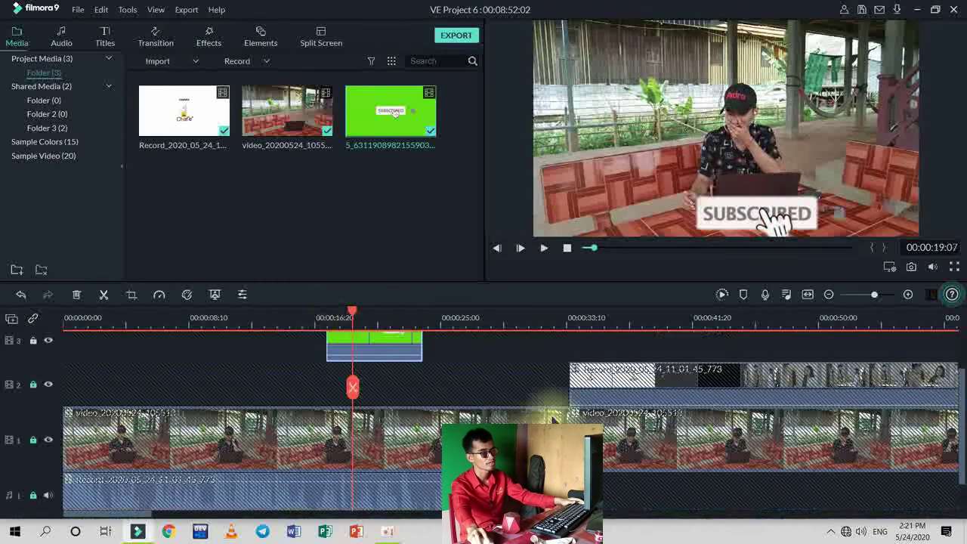
scroll(680, 386, down, 1)
scroll(691, 389, up, 3)
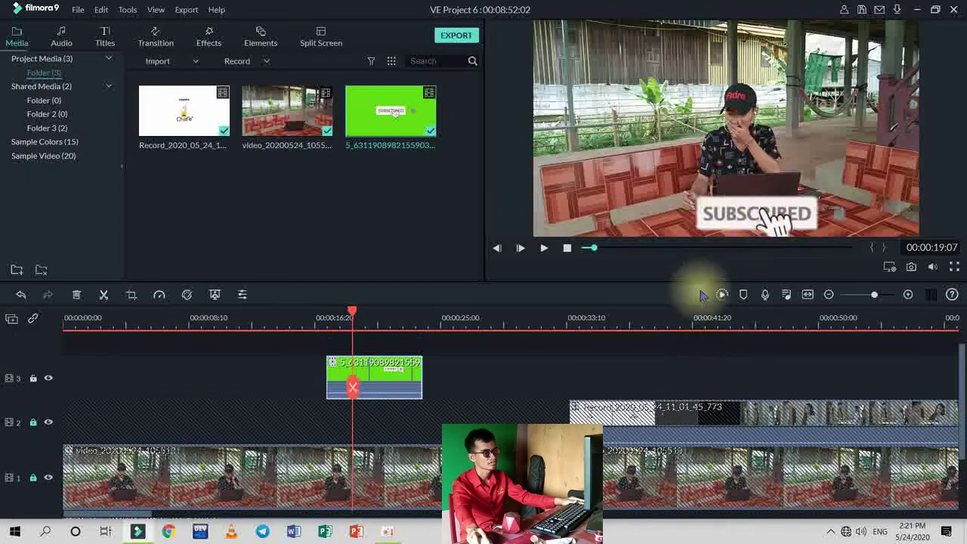
scroll(700, 303, down, 1)
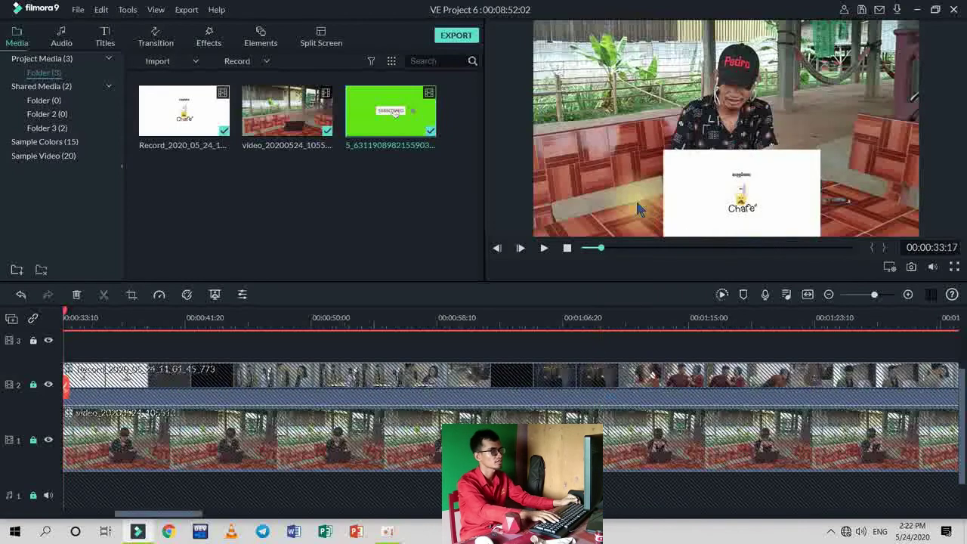
key(Home)
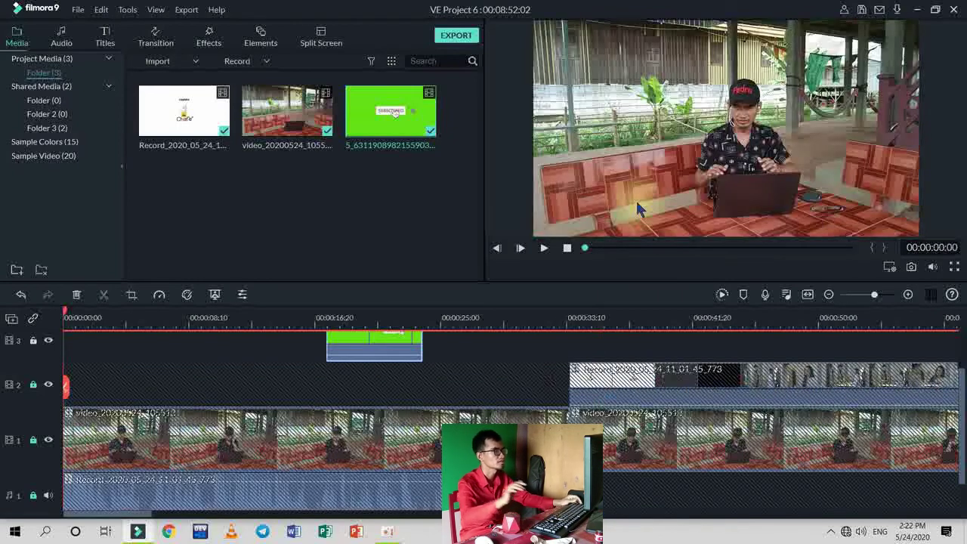
scroll(605, 340, up, 2)
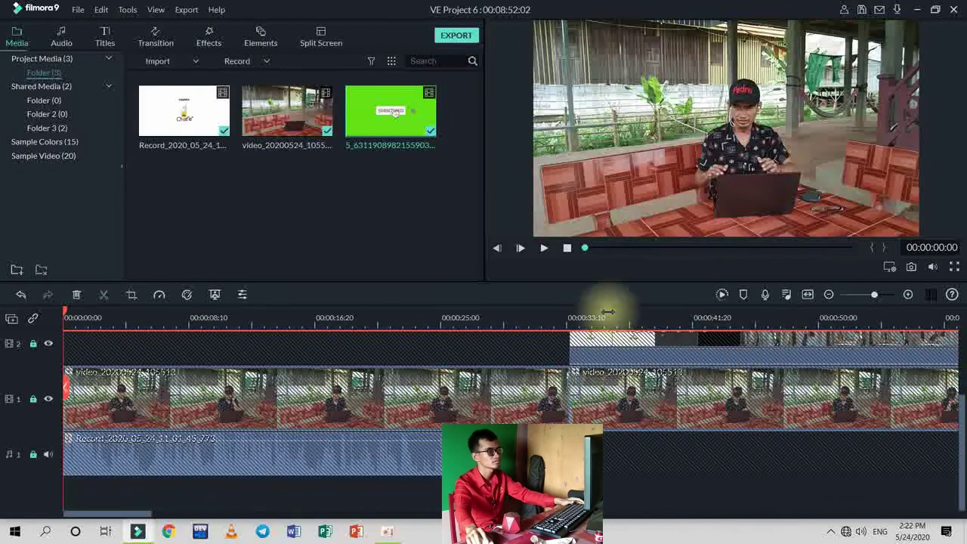
scroll(609, 380, up, 2)
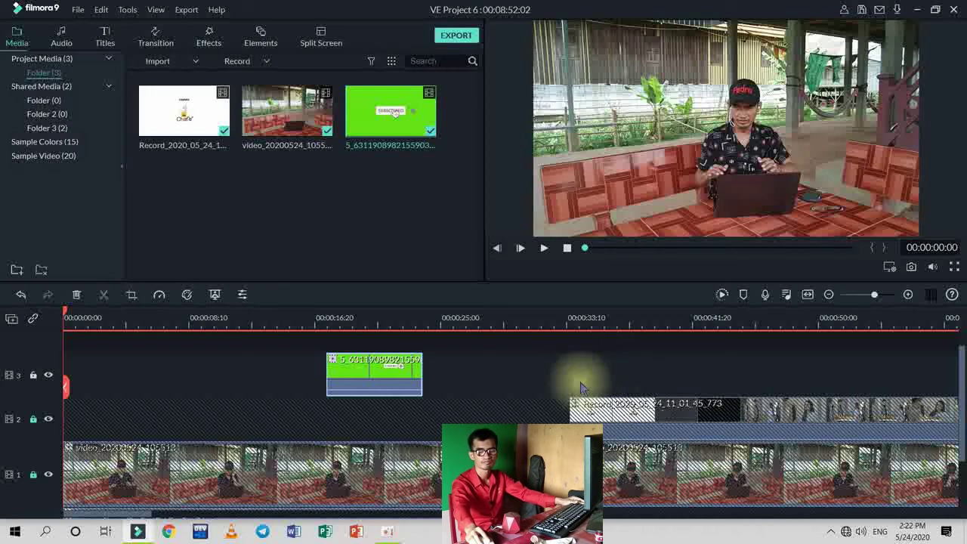
scroll(581, 387, down, 1)
scroll(580, 387, up, 1)
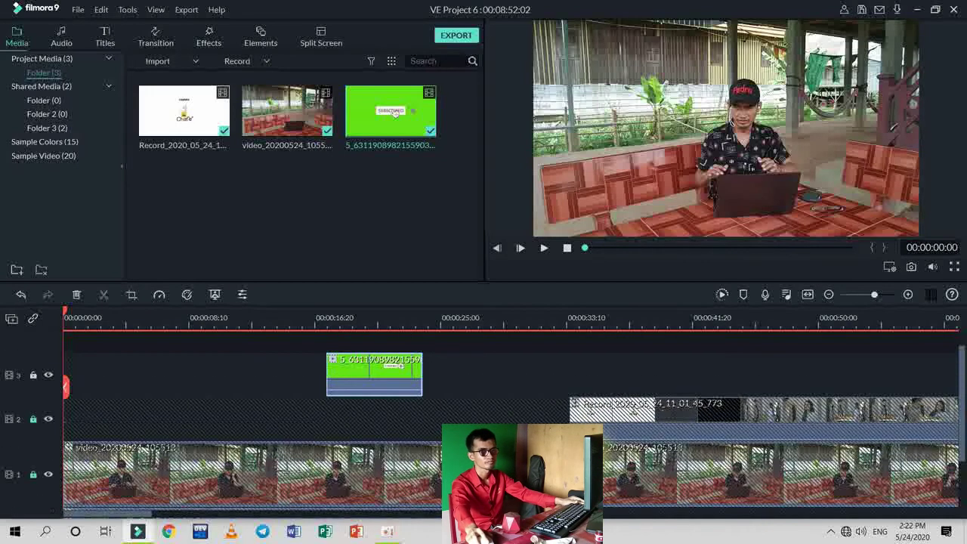